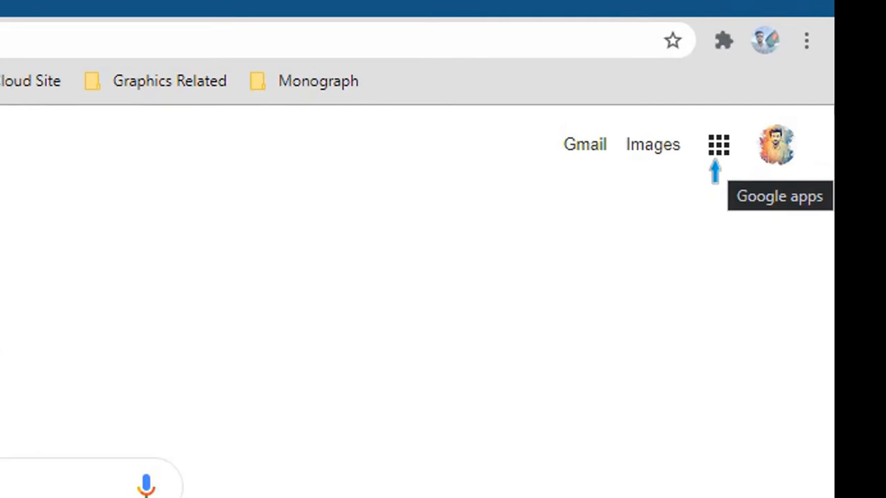
# Open Google Forms from the Google home page by way of Docs and create a blank form.
pyautogui.click(716, 158)
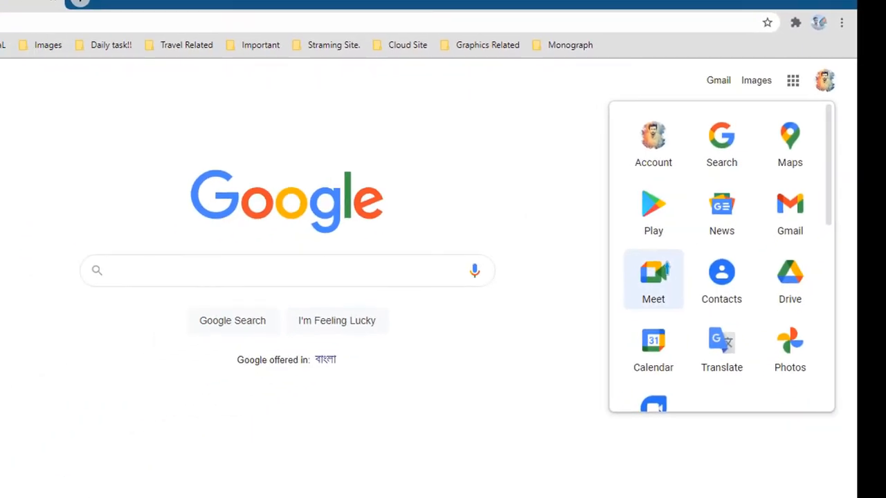
pyautogui.scroll(-2, 653, 277)
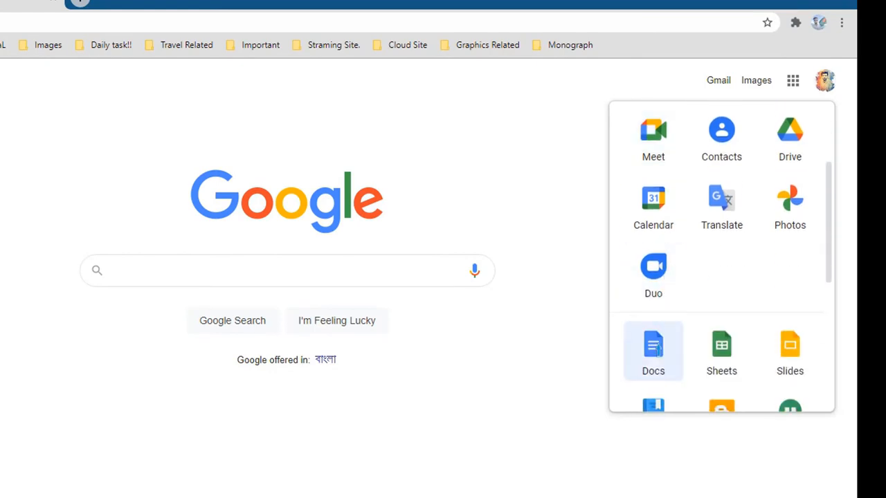
pyautogui.click(653, 346)
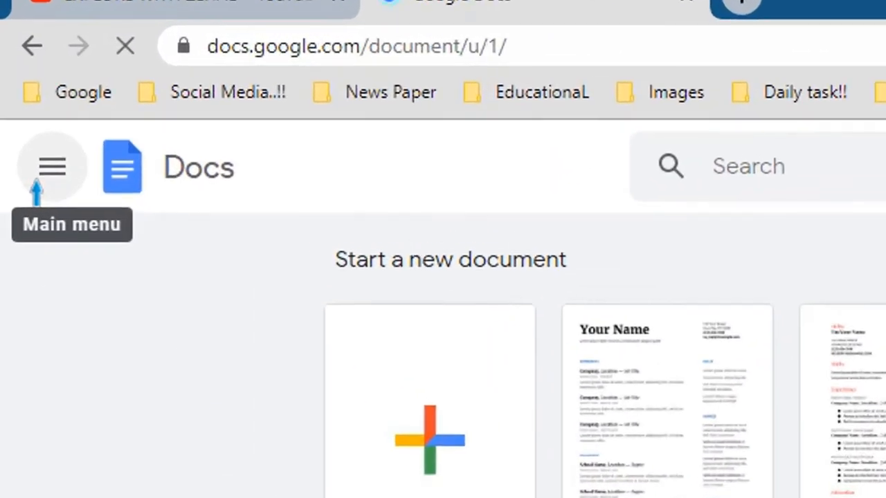
pyautogui.click(36, 186)
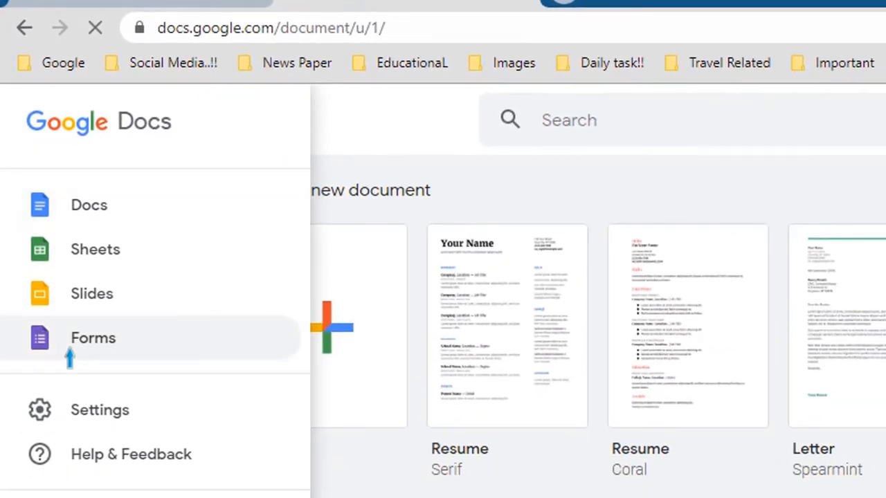
pyautogui.click(69, 352)
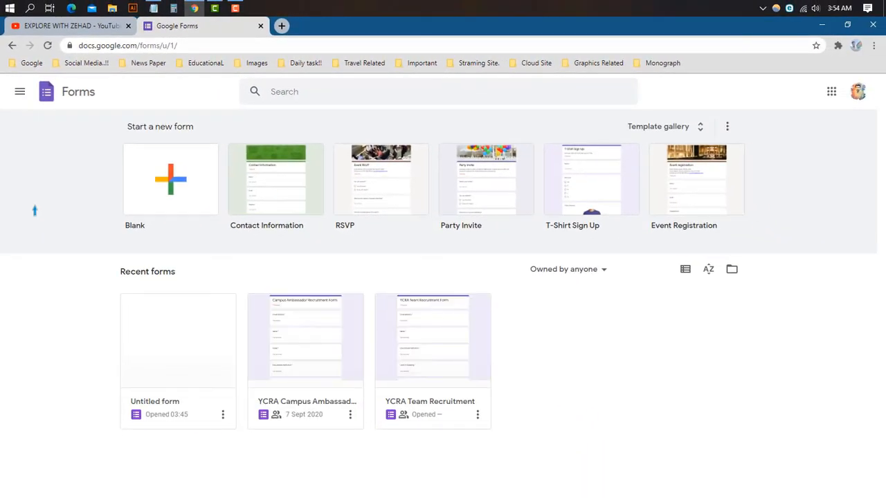
pyautogui.click(148, 198)
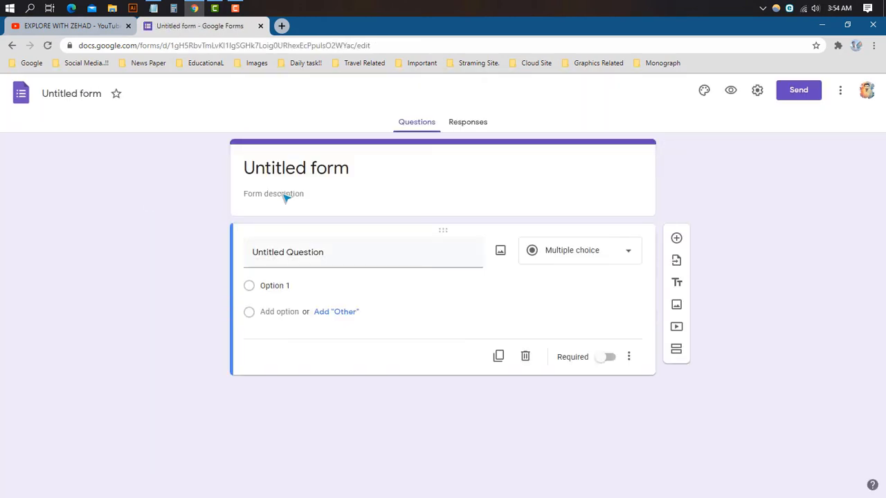
# Replace the form's title with "Data collection form of candidates.".
pyautogui.click(369, 179)
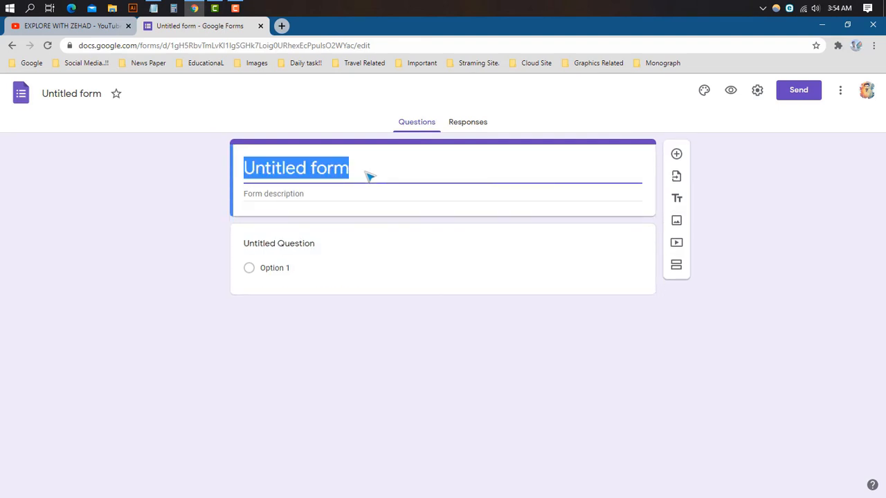
pyautogui.press('BackSpace')
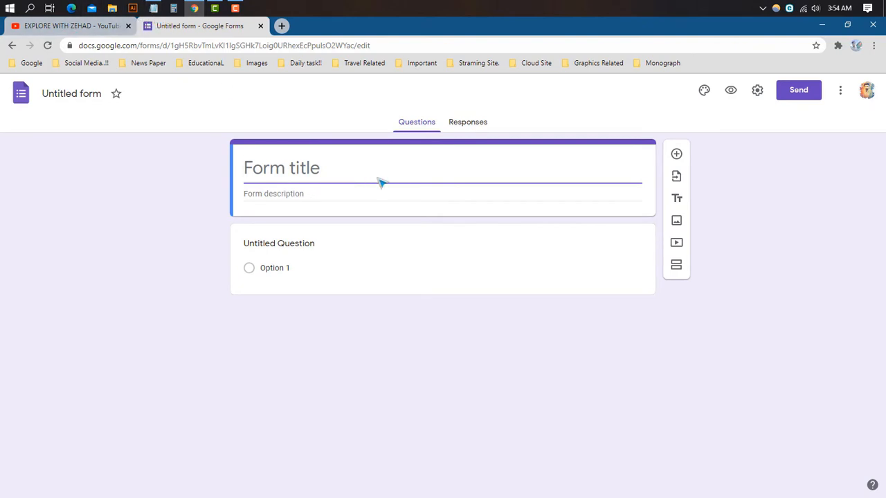
pyautogui.hotkey('ctrl', 'z')
pyautogui.press('BackSpace')
pyautogui.press('BackSpace')
pyautogui.press('BackSpace')
pyautogui.press('BackSpace')
pyautogui.press('BackSpace')
pyautogui.press('BackSpace')
pyautogui.press('BackSpace')
pyautogui.press('BackSpace')
pyautogui.press('BackSpace')
pyautogui.press('BackSpace')
pyautogui.press('BackSpace')
pyautogui.press('BackSpace')
pyautogui.press('BackSpace')
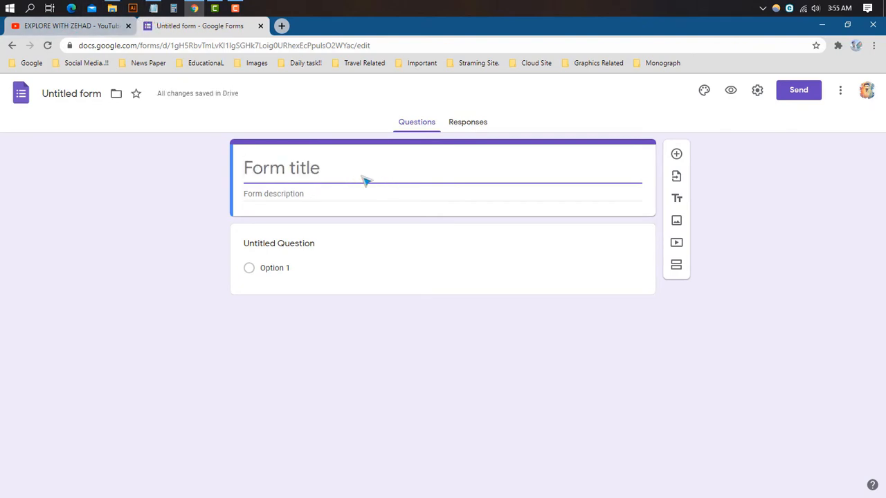
pyautogui.write('Data collection form of candidates.')
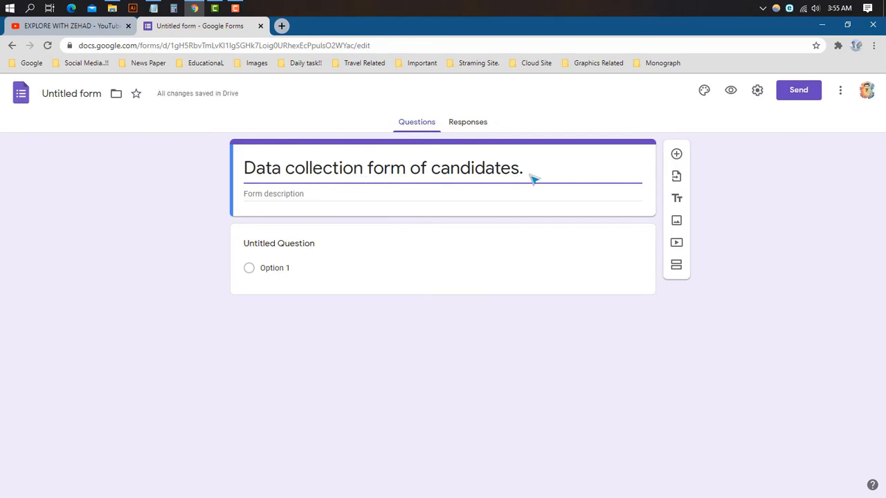
# Copy "I will ensure your privacy. Don't hesitate to give your opinion." from the df file in Notepad into the form description.
pyautogui.press('Tab')
pyautogui.click(154, 8)
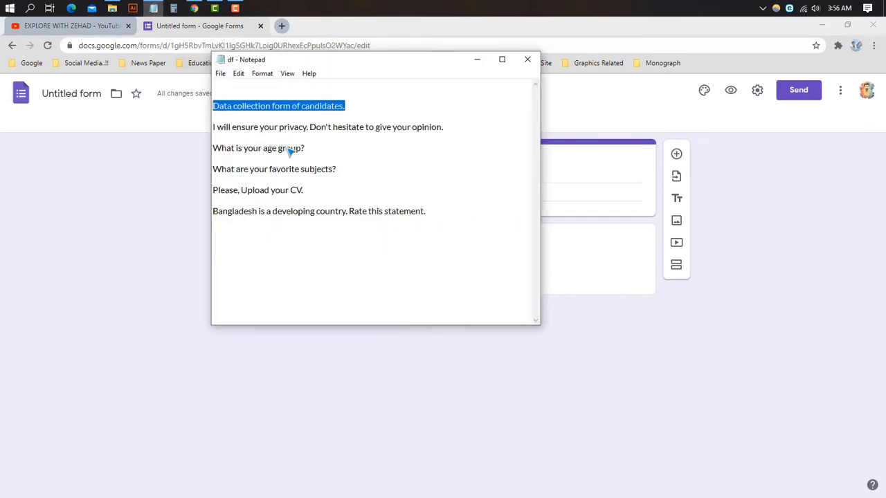
pyautogui.moveTo(442, 127); pyautogui.dragTo(210, 126)
pyautogui.hotkey('ctrl', 'c')
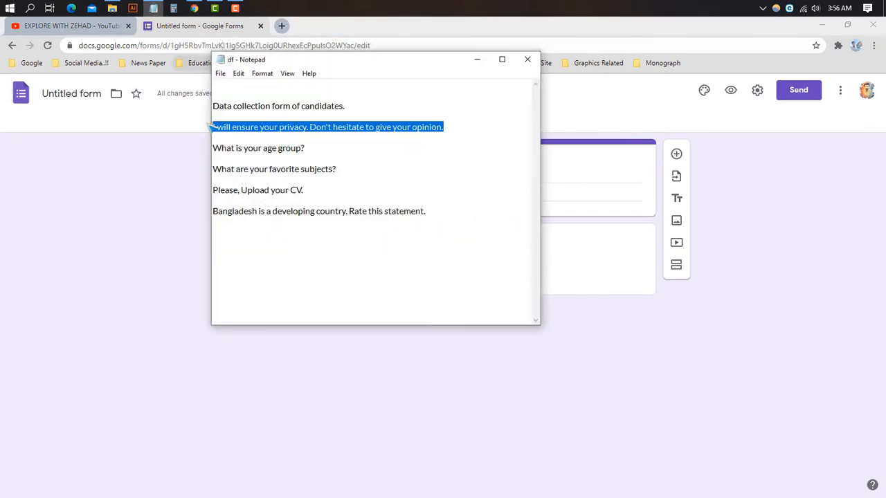
pyautogui.click(477, 59)
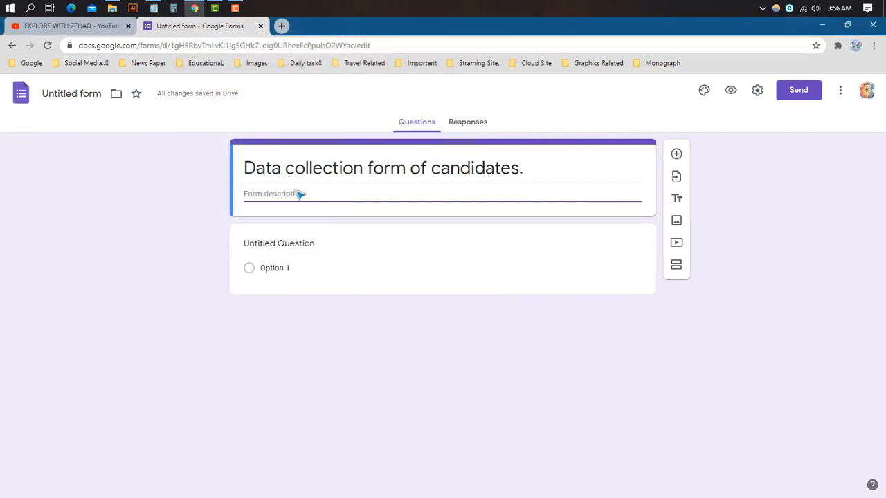
pyautogui.hotkey('ctrl', 'v')
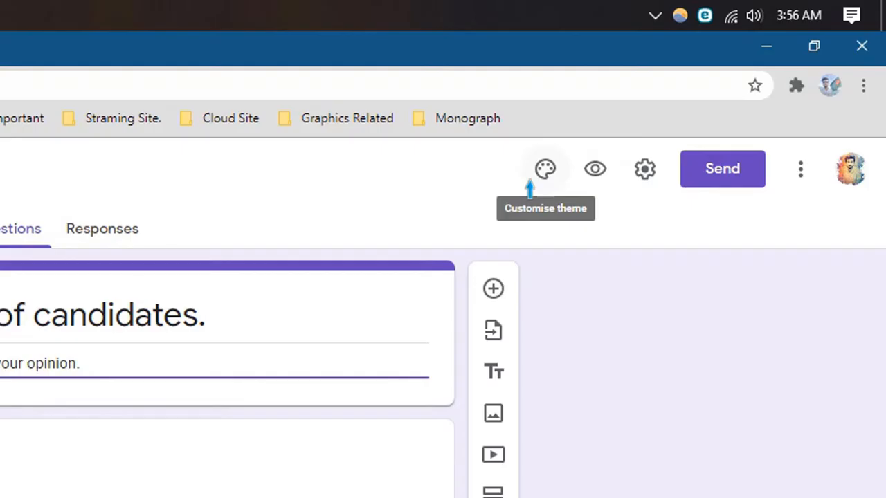
# Set the form's header image to the Illustrations theme picture of diploma scrolls with a graduation cap.
pyautogui.click(704, 90)
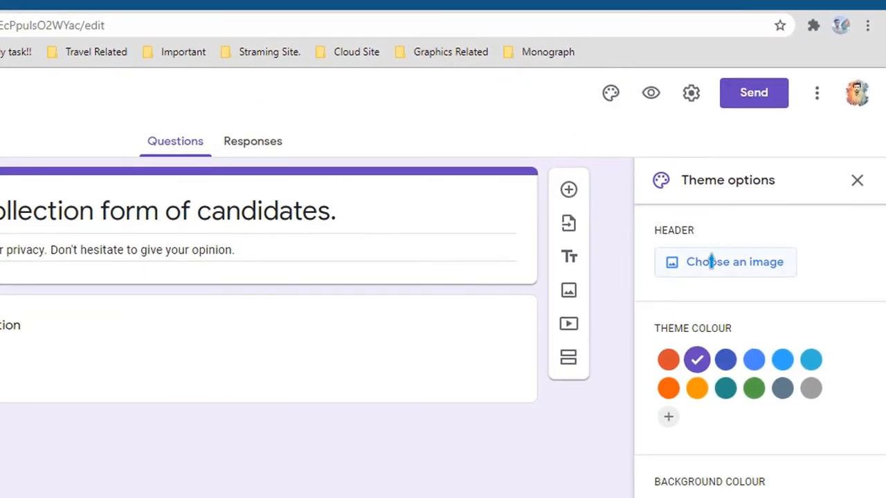
pyautogui.click(711, 262)
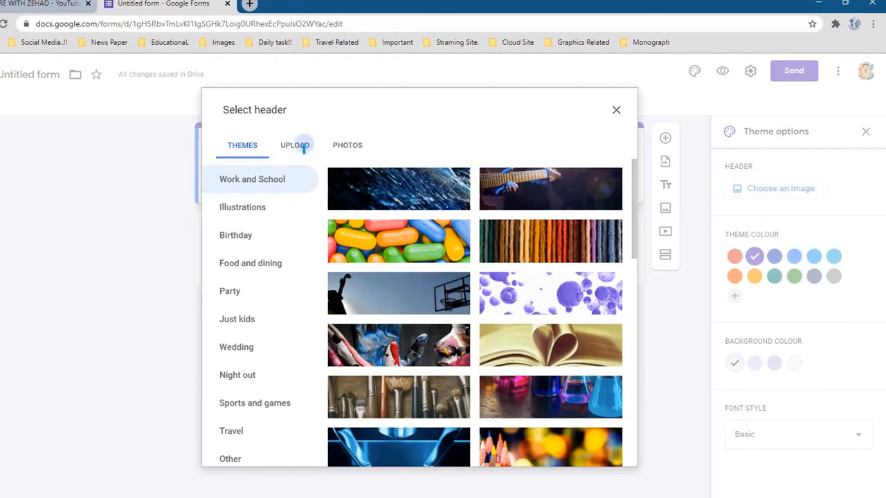
pyautogui.click(296, 145)
pyautogui.click(255, 150)
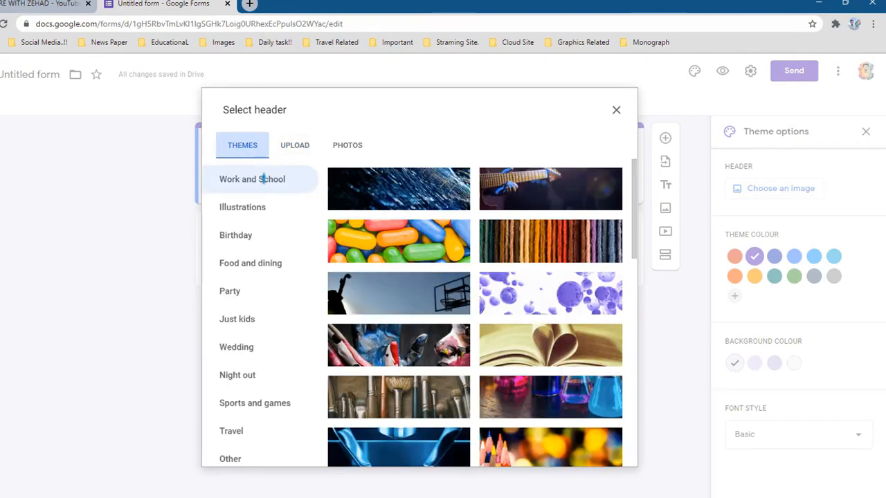
pyautogui.click(259, 205)
pyautogui.scroll(-1, 444, 294)
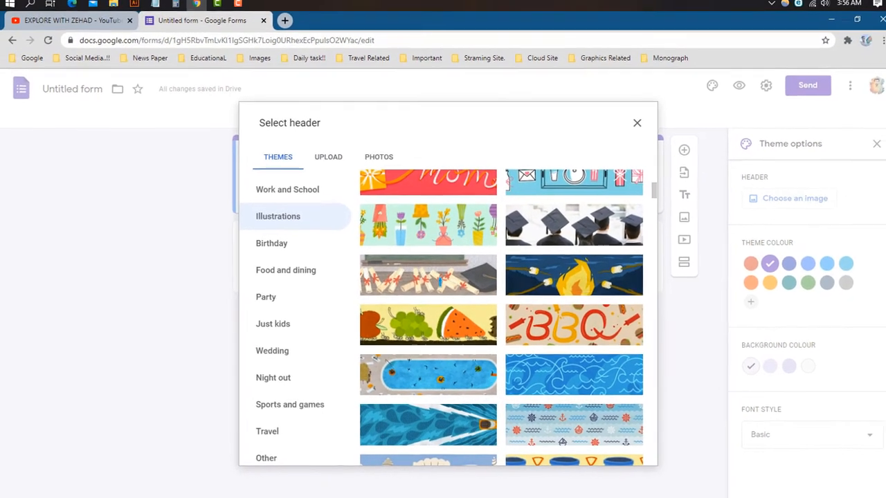
pyautogui.click(443, 277)
pyautogui.click(607, 458)
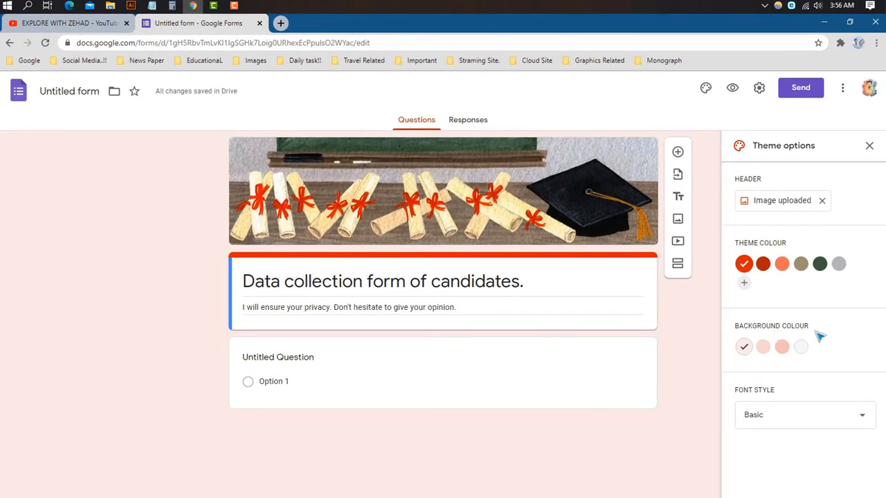
# Set the theme colour to dark green with the darkest grey-green background shade, and close the theme options.
pyautogui.click(819, 264)
pyautogui.click(781, 347)
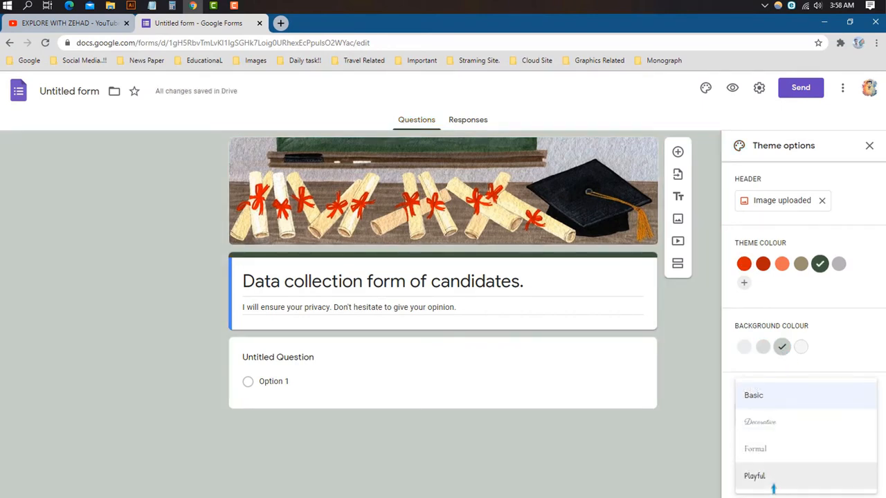
pyautogui.click(869, 146)
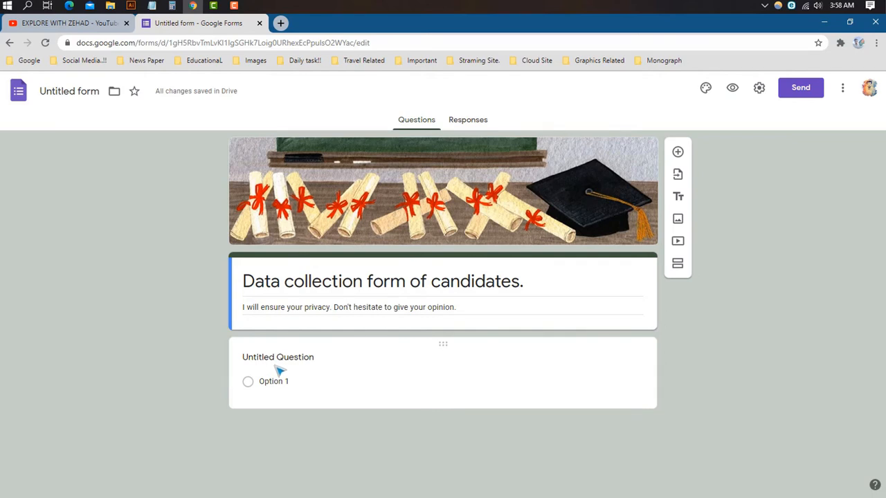
# Replace the untitled question's text with "What is your name?".
pyautogui.click(310, 374)
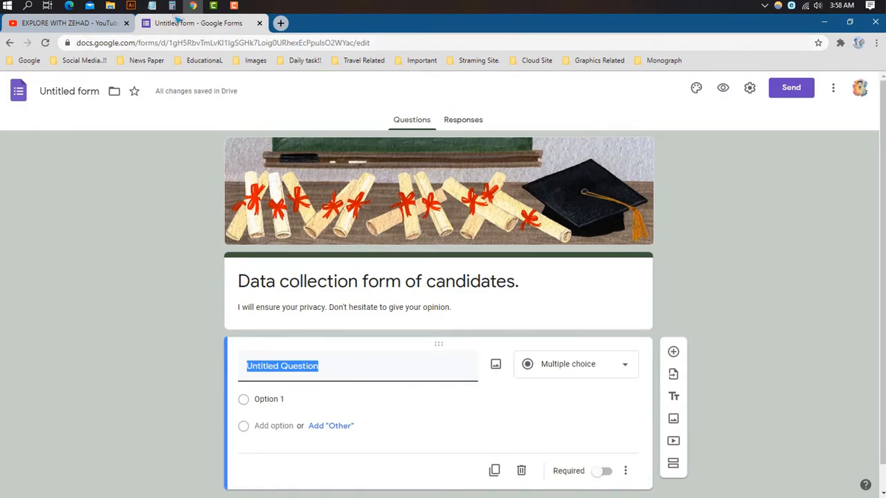
pyautogui.click(152, 6)
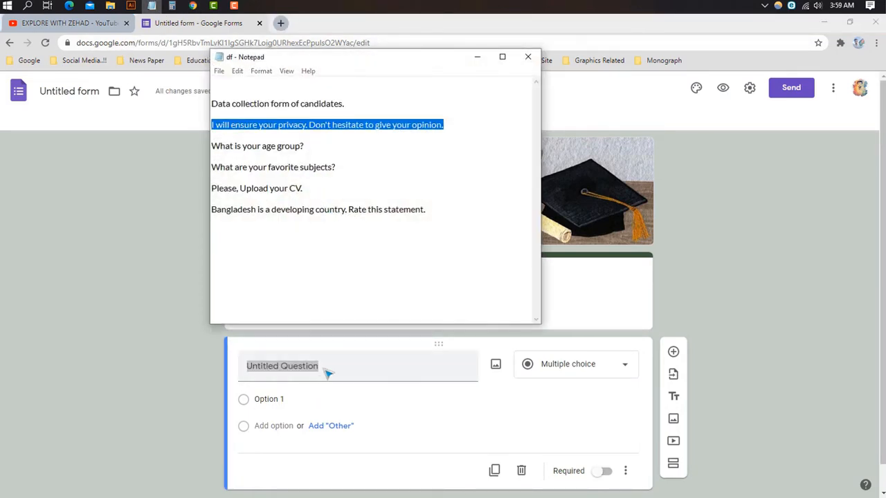
pyautogui.click(328, 371)
pyautogui.press('BackSpace')
pyautogui.press('BackSpace')
pyautogui.press('BackSpace')
pyautogui.press('BackSpace')
pyautogui.press('BackSpace')
pyautogui.press('BackSpace')
pyautogui.press('BackSpace')
pyautogui.press('BackSpace')
pyautogui.press('BackSpace')
pyautogui.press('BackSpace')
pyautogui.press('BackSpace')
pyautogui.press('BackSpace')
pyautogui.press('BackSpace')
pyautogui.press('BackSpace')
pyautogui.press('BackSpace')
pyautogui.press('BackSpace')
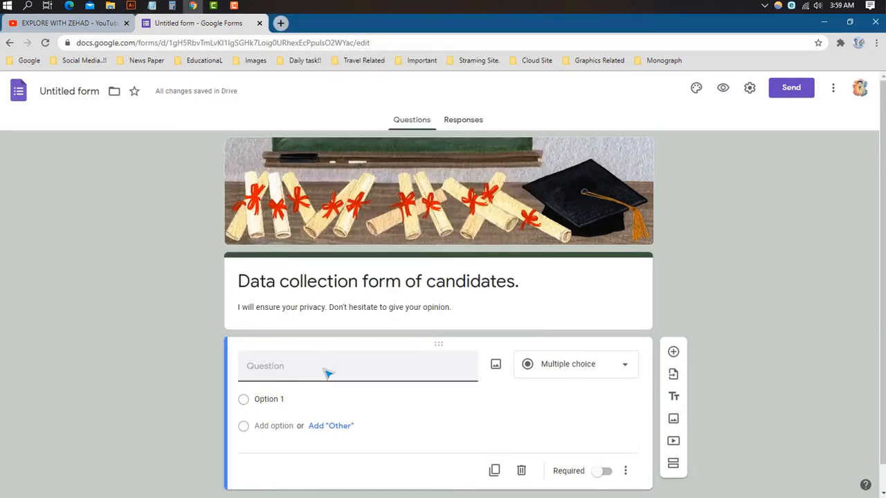
pyautogui.write('What is your name?')
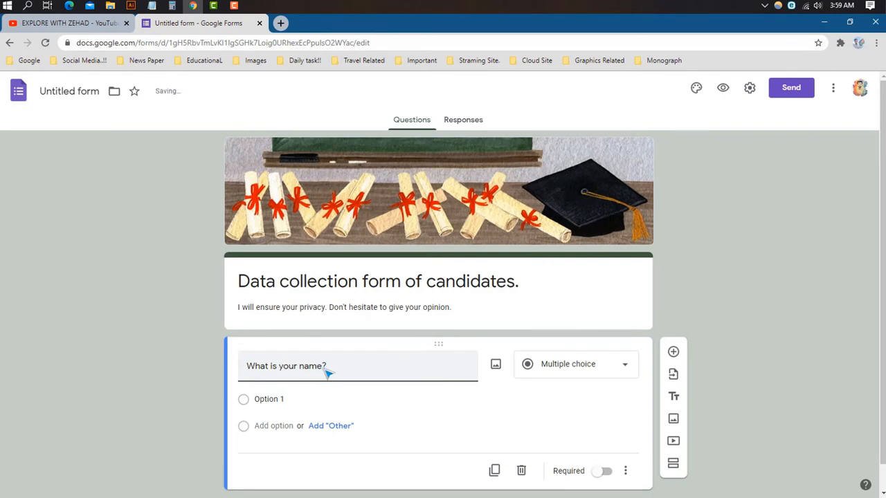
# Change the name question's type to Short answer, and switch its Required setting on and back off.
pyautogui.scroll(-1, 373, 357)
pyautogui.click(553, 347)
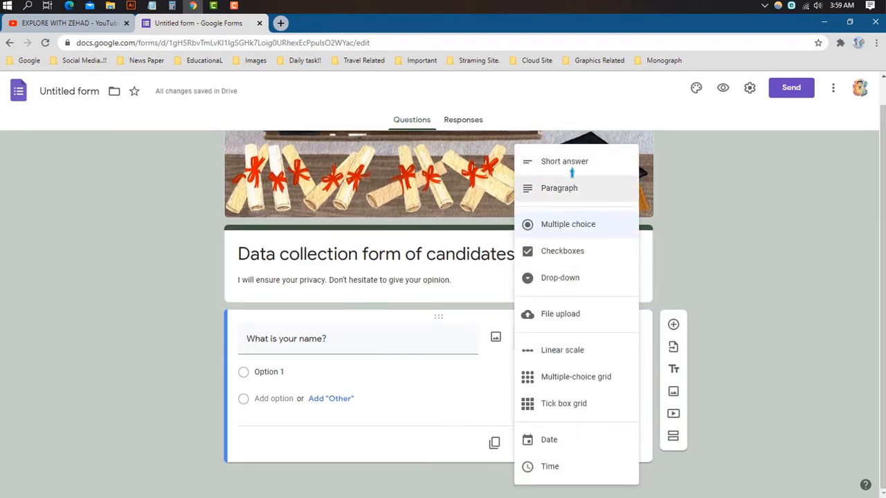
pyautogui.click(572, 162)
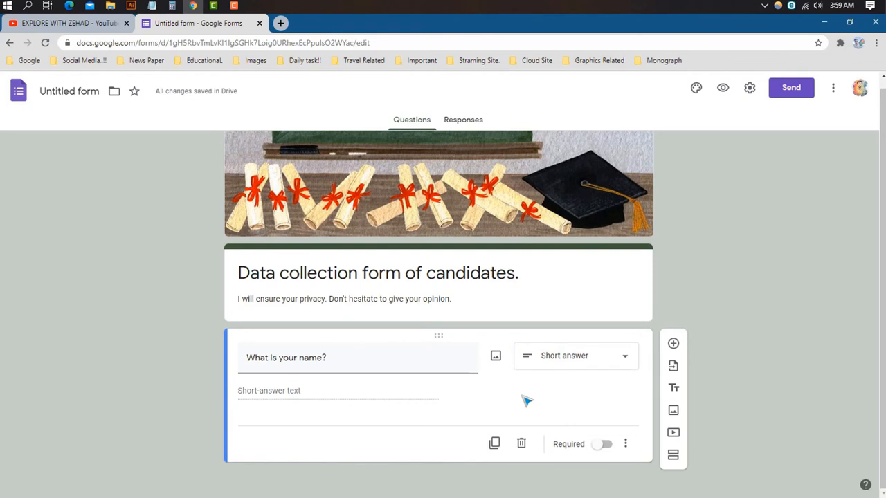
pyautogui.click(602, 444)
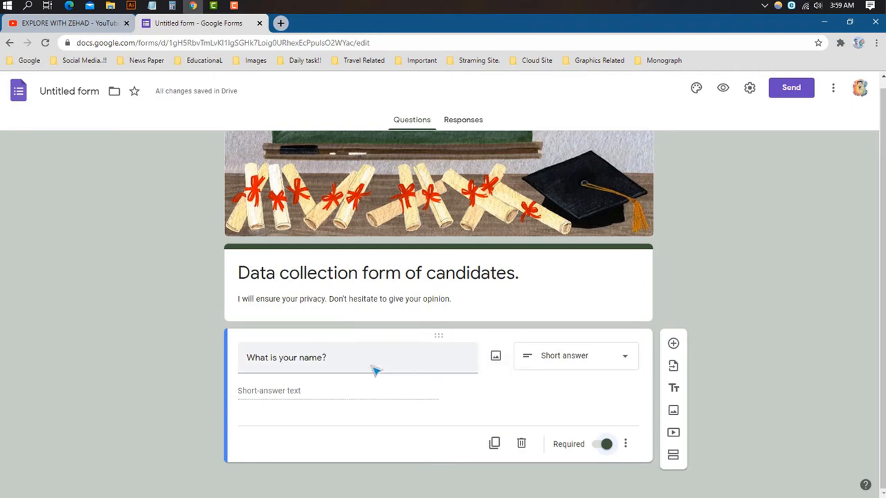
pyautogui.click(605, 446)
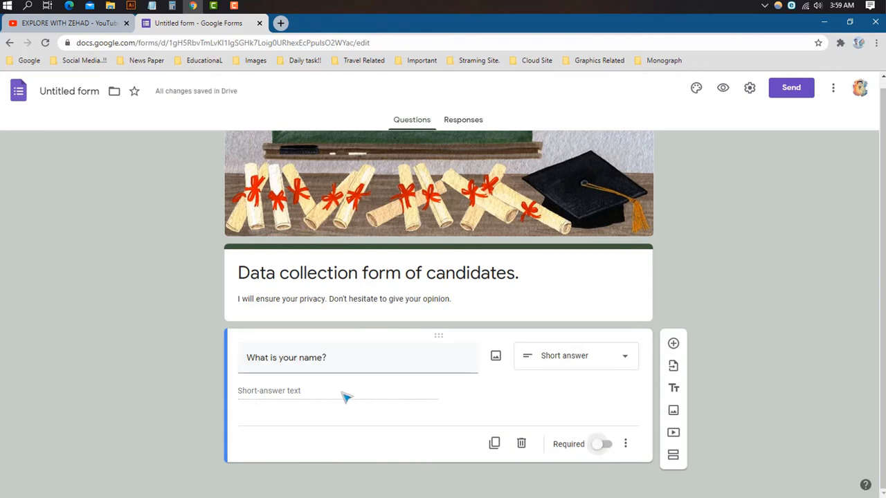
# Add a second question with the text "What is your age group?" taken from the Notepad file.
pyautogui.click(672, 343)
pyautogui.click(152, 6)
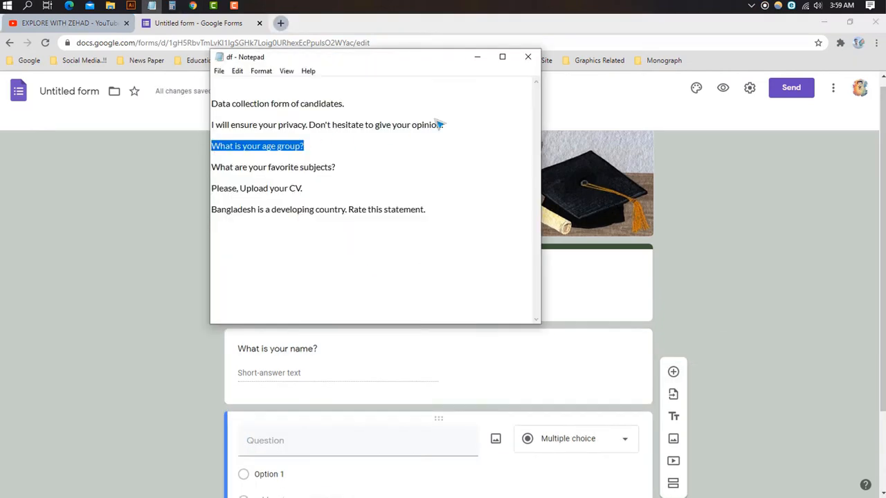
pyautogui.click(484, 60)
pyautogui.scroll(-2, 386, 334)
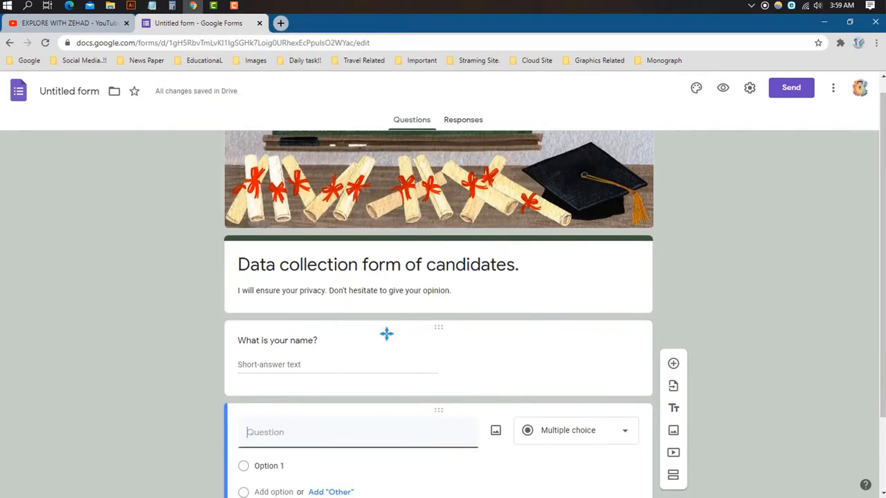
pyautogui.write('What is your age group?')
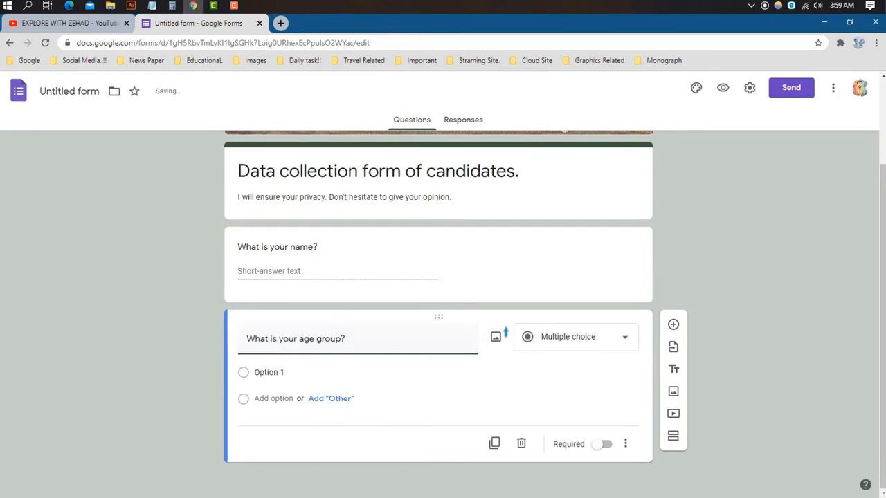
# Change the age group question's type to Drop-down and enter the options 15-20, 21-25 and 26-30.
pyautogui.click(557, 337)
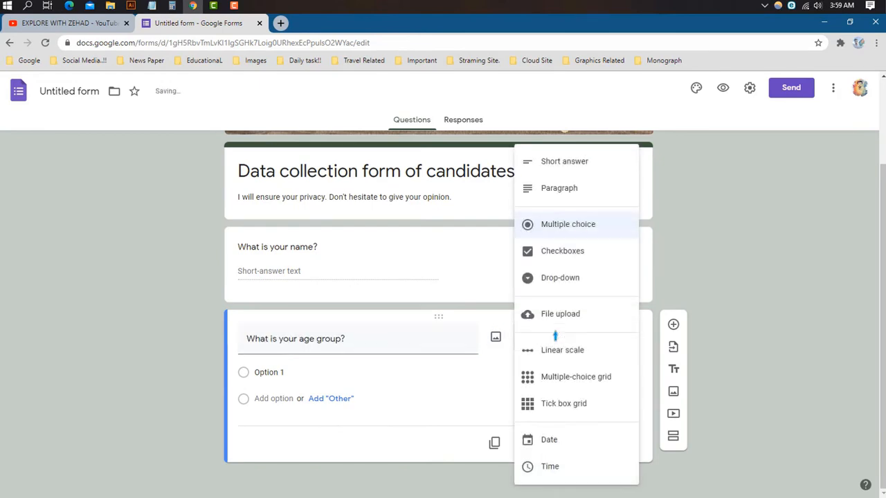
pyautogui.click(567, 275)
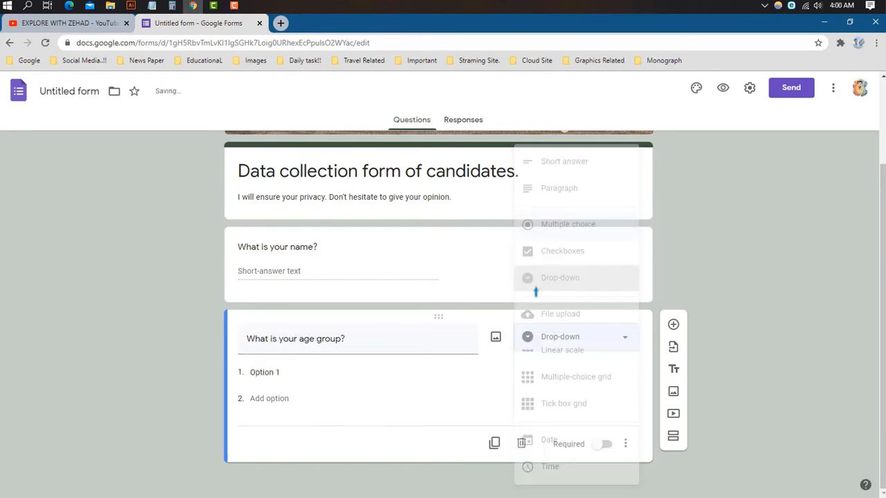
pyautogui.click(284, 372)
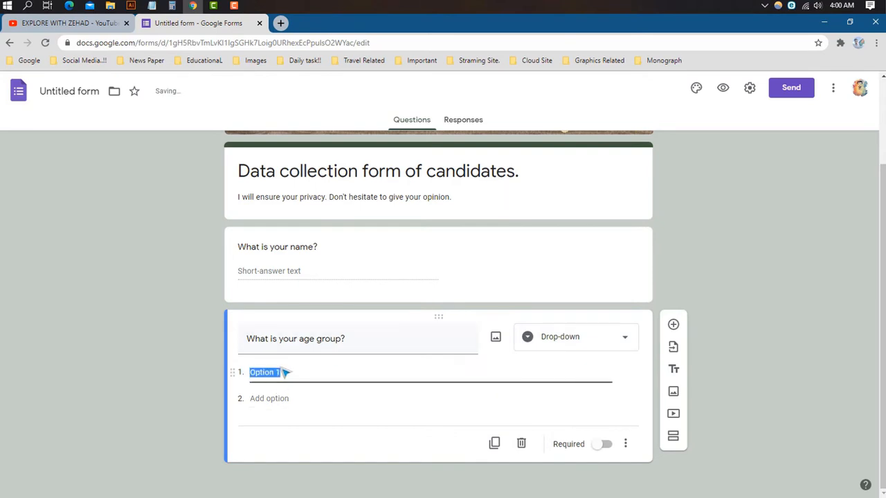
pyautogui.press('BackSpace')
pyautogui.click(290, 397)
pyautogui.write('21-25')
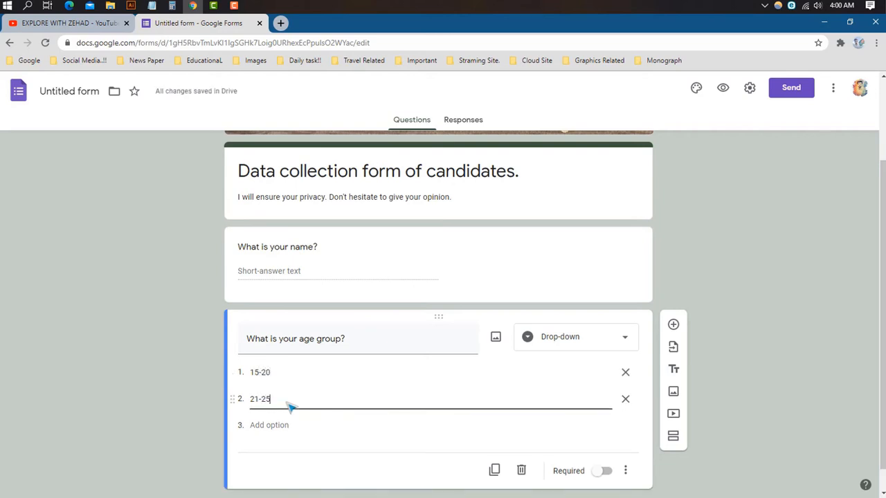
pyautogui.click(269, 426)
pyautogui.write('26')
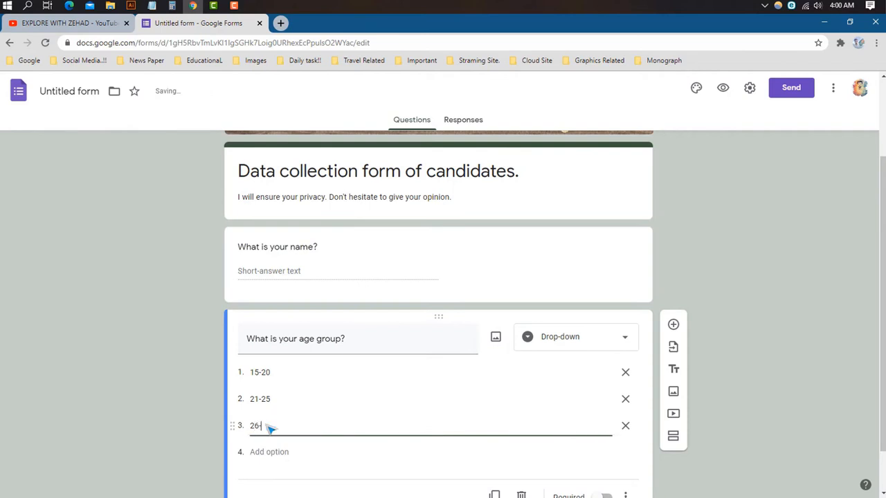
pyautogui.write('-30')
# Add a third question with the text "What are your favorite subjects?" copied from the Notepad file.
pyautogui.scroll(-1, 469, 344)
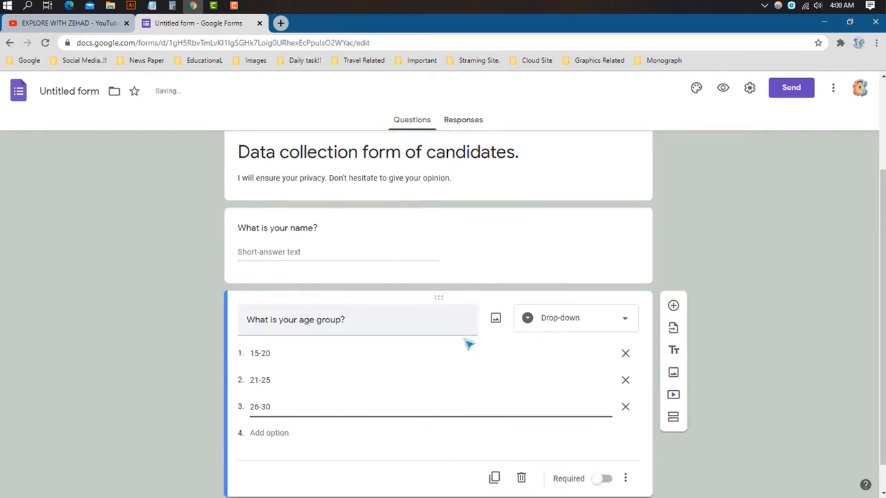
pyautogui.click(673, 271)
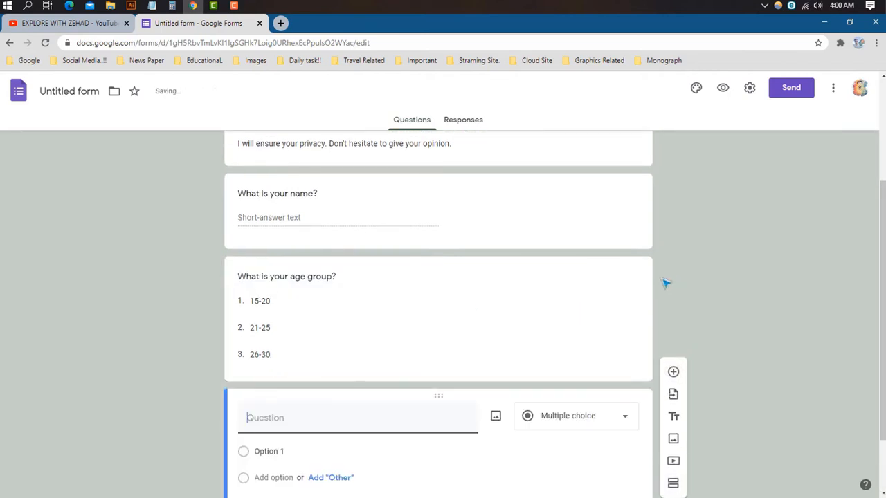
pyautogui.click(151, 5)
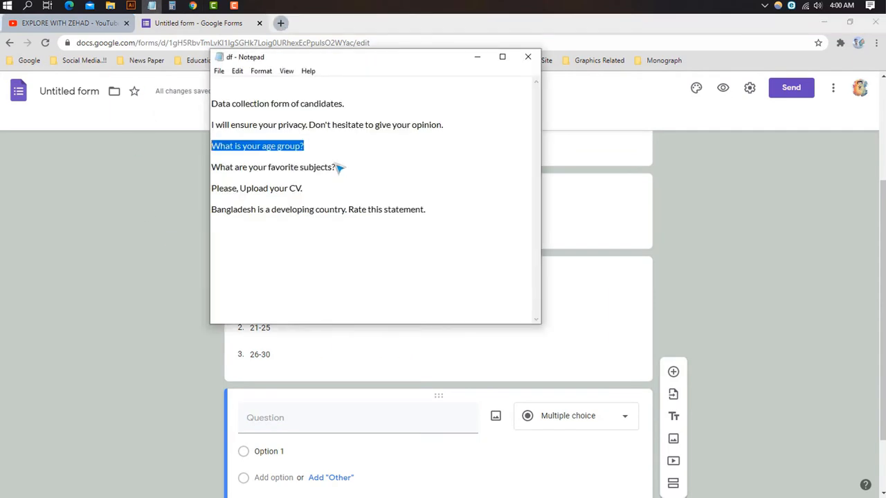
pyautogui.moveTo(337, 168); pyautogui.dragTo(211, 168)
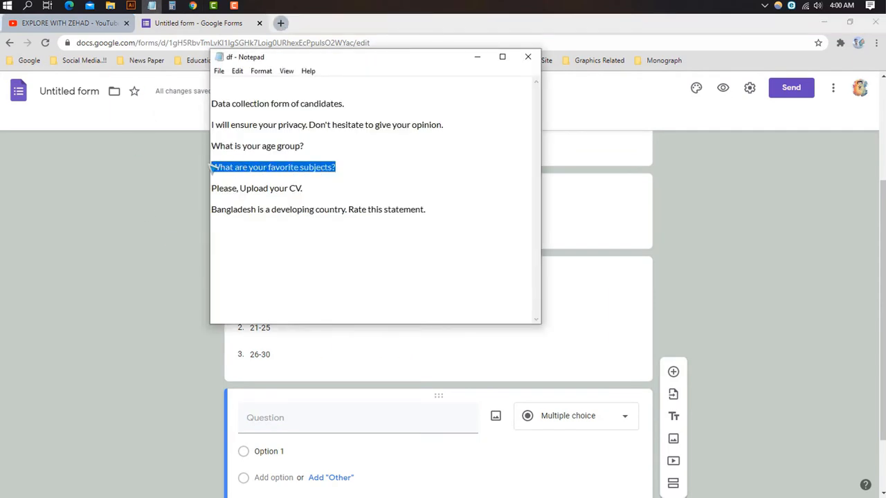
pyautogui.hotkey('ctrl', 'c')
pyautogui.click(445, 358)
pyautogui.hotkey('ctrl', 'v')
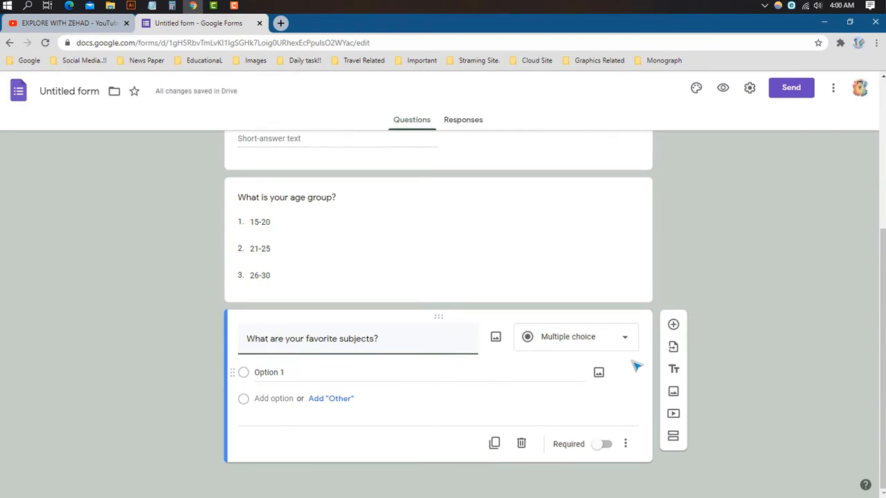
# Change the favorite subjects question's type to Checkboxes and enter the options Bangla, Math and English.
pyautogui.click(571, 342)
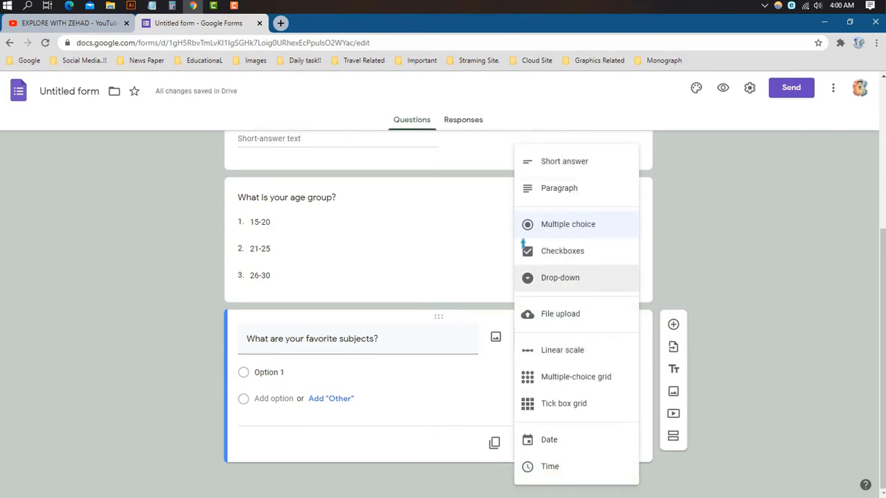
pyautogui.click(560, 255)
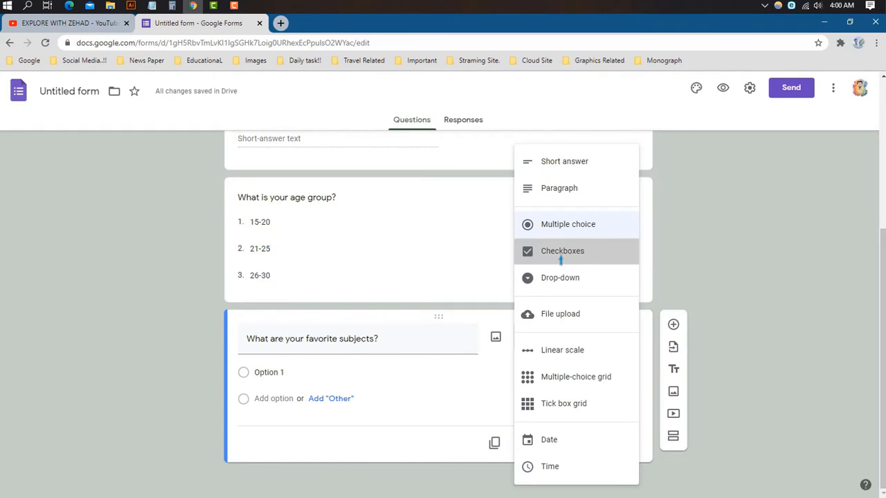
pyautogui.click(312, 377)
pyautogui.write('Bang')
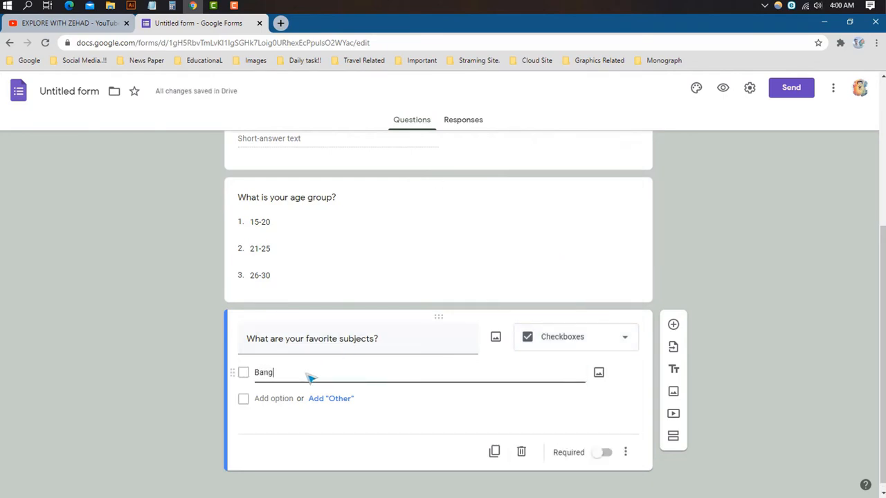
pyautogui.write('la')
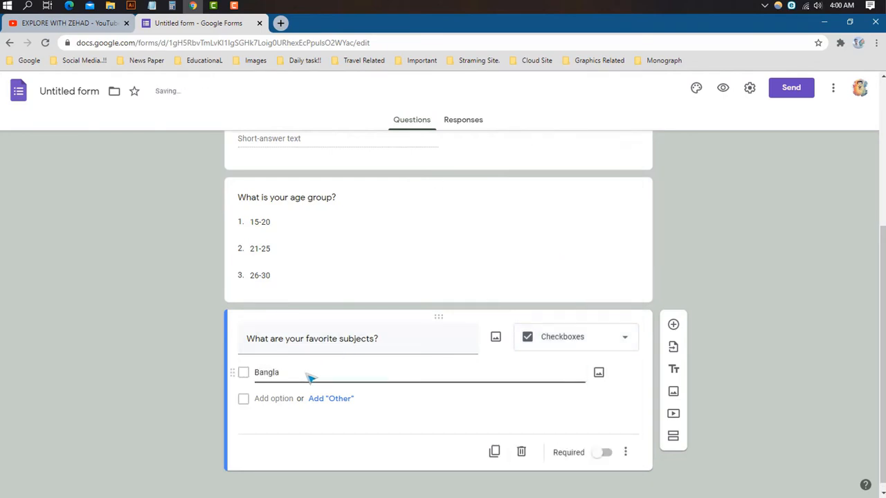
pyautogui.click(277, 399)
pyautogui.write('Mat')
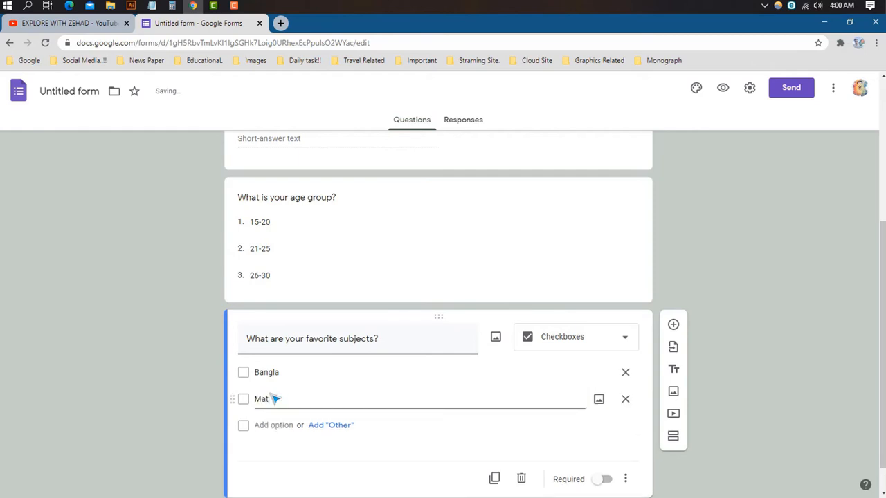
pyautogui.write('h')
pyautogui.click(270, 425)
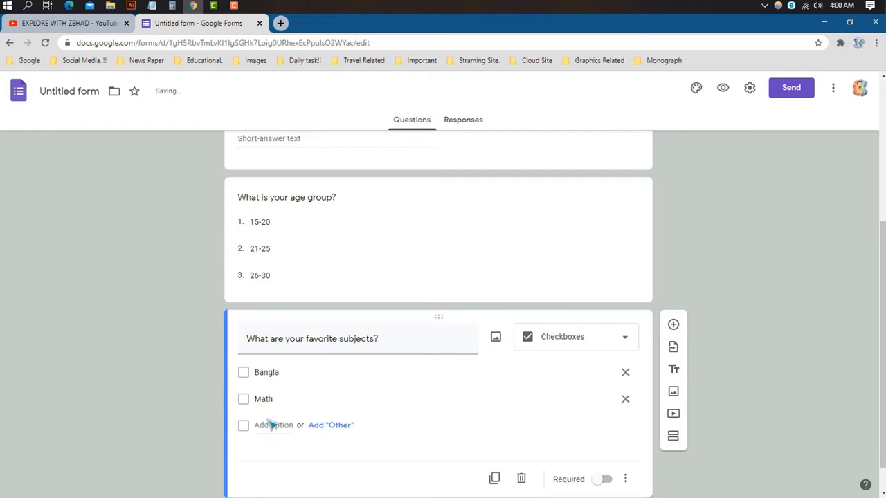
pyautogui.write('English')
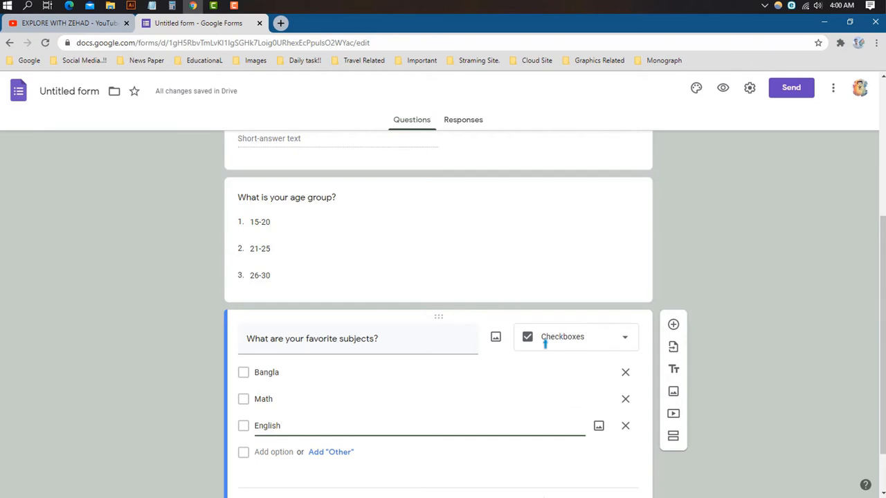
# Add a fourth question with the text "Please, Upload your CV." copied from the Notepad file.
pyautogui.scroll(-1, 602, 343)
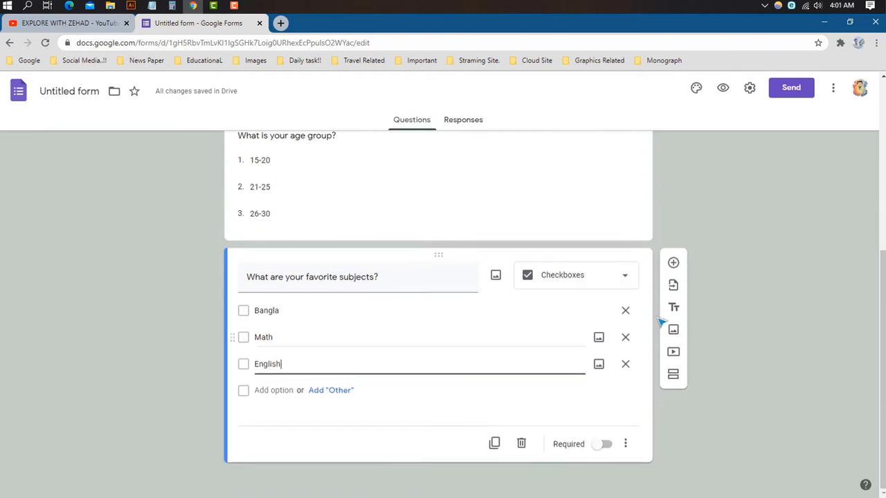
pyautogui.click(673, 263)
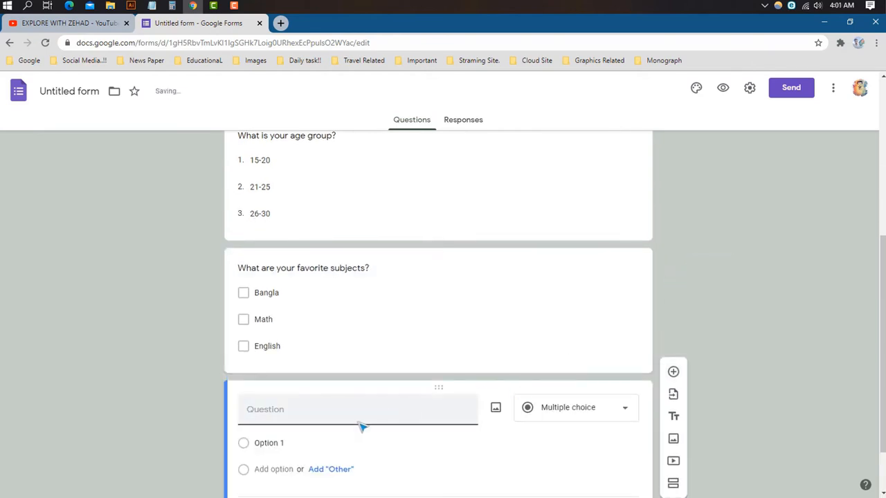
pyautogui.click(152, 6)
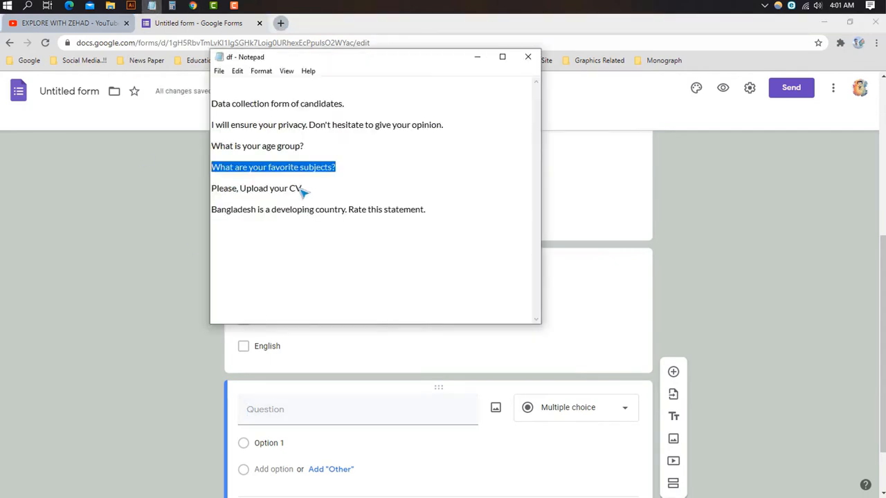
pyautogui.moveTo(315, 193); pyautogui.dragTo(215, 196)
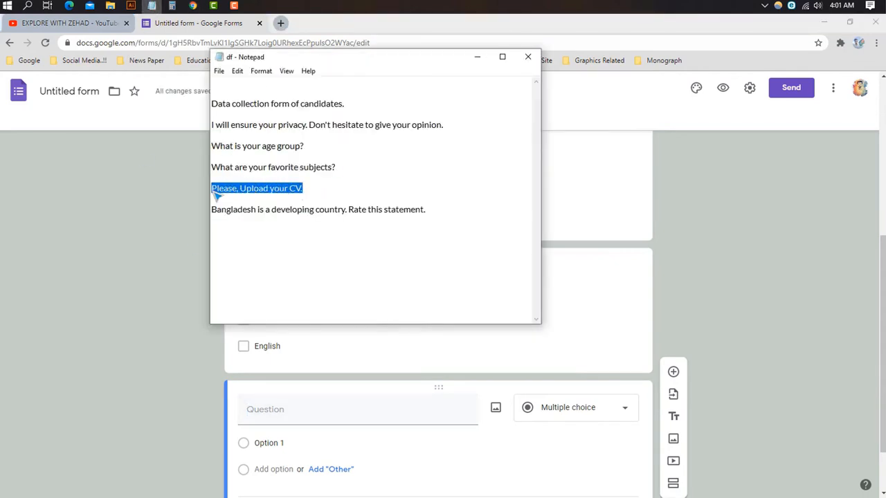
pyautogui.click(287, 412)
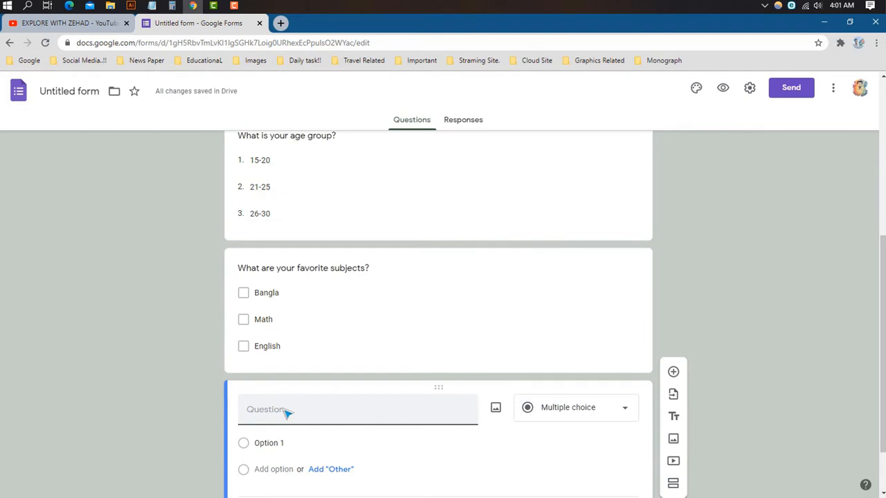
pyautogui.hotkey('ctrl', 'v')
# Change the CV question's type to File upload and allow respondents to upload files to Drive.
pyautogui.click(573, 410)
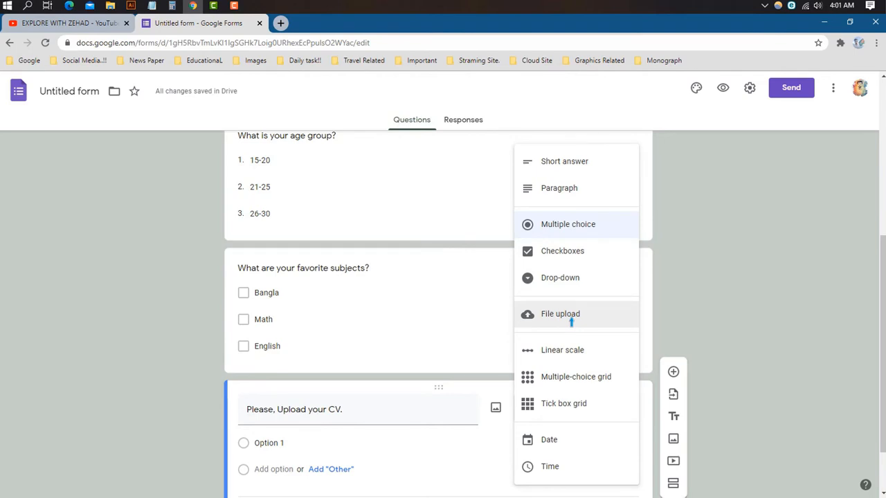
pyautogui.click(572, 317)
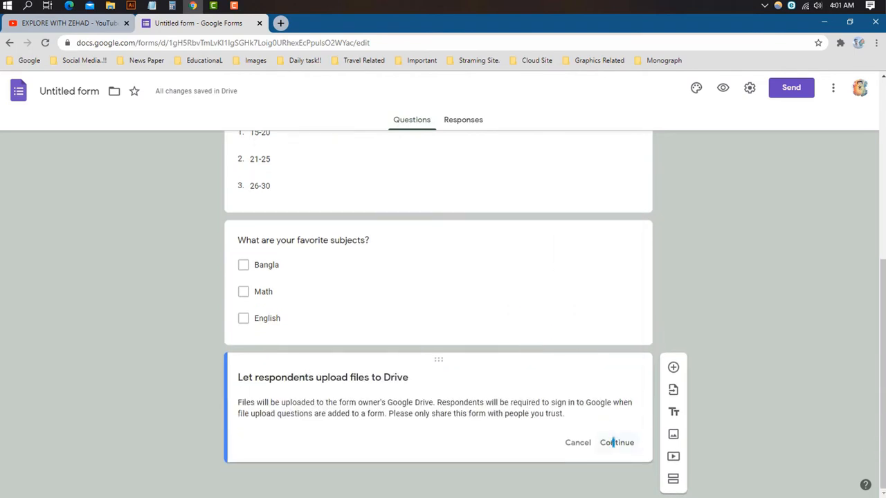
pyautogui.click(615, 444)
# Restrict the CV upload to PDF, with a maximum of 1 file and 10 MB, and make the question required.
pyautogui.click(452, 323)
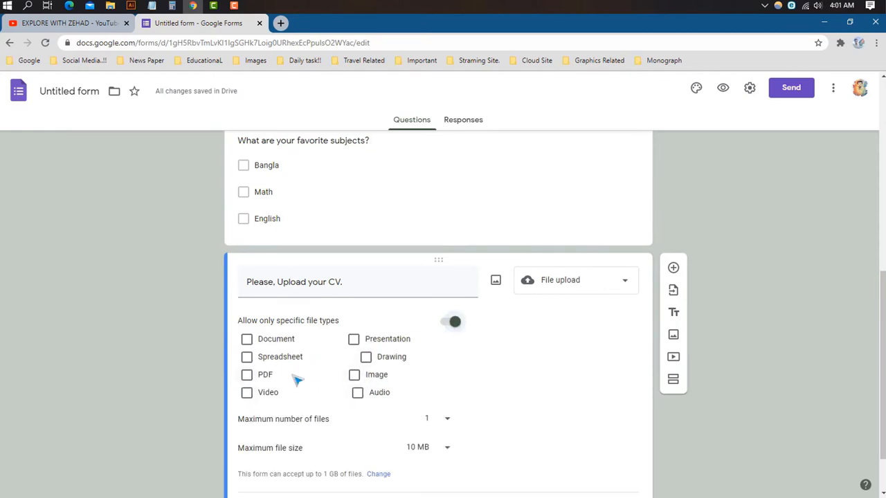
pyautogui.click(247, 375)
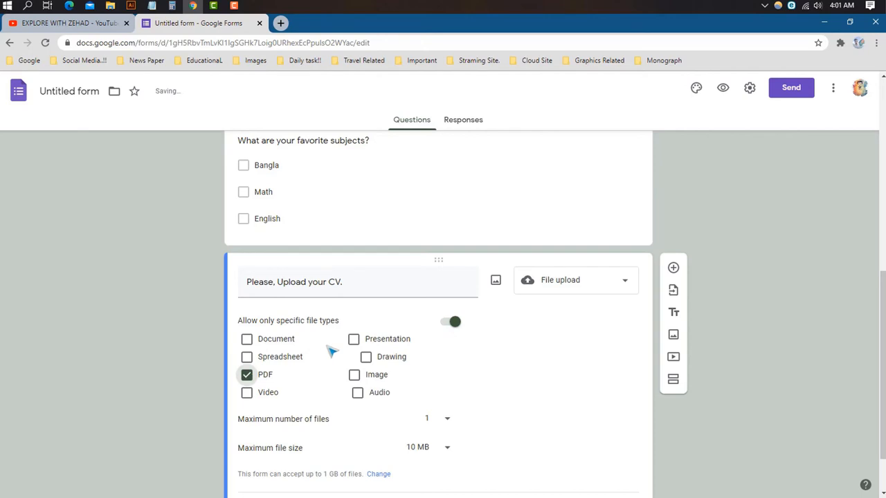
pyautogui.scroll(-1, 279, 308)
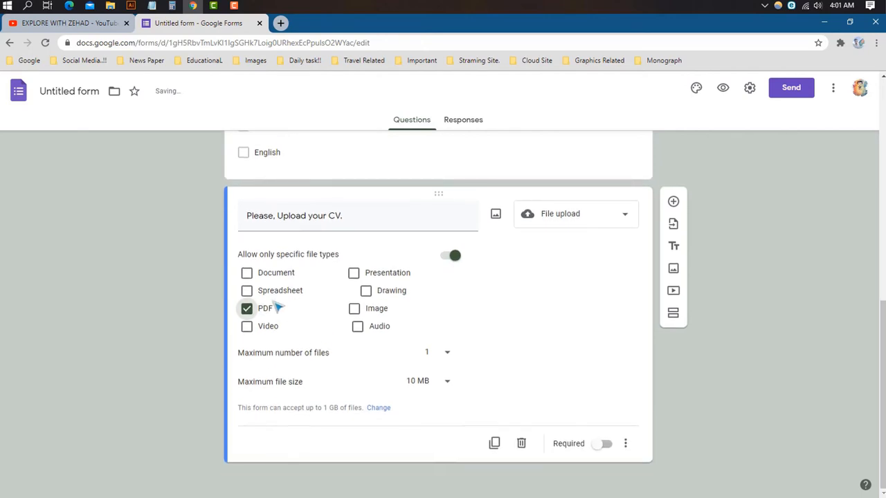
pyautogui.click(447, 355)
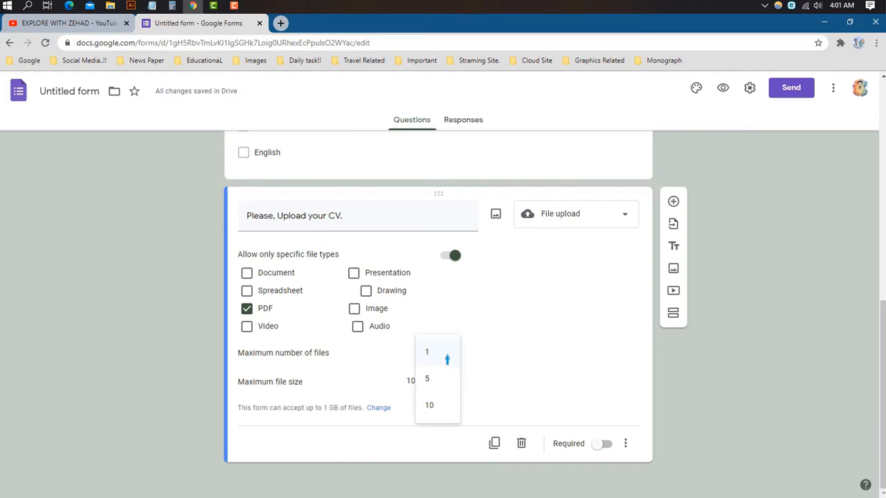
pyautogui.click(446, 354)
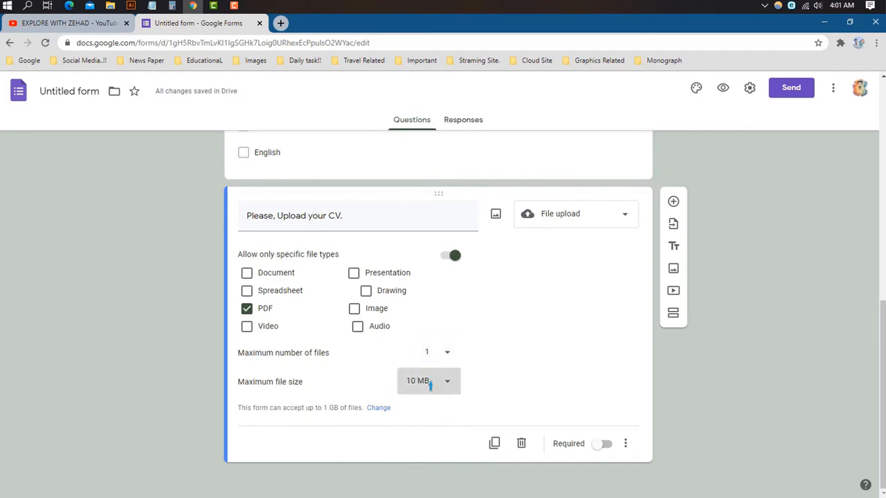
pyautogui.click(422, 382)
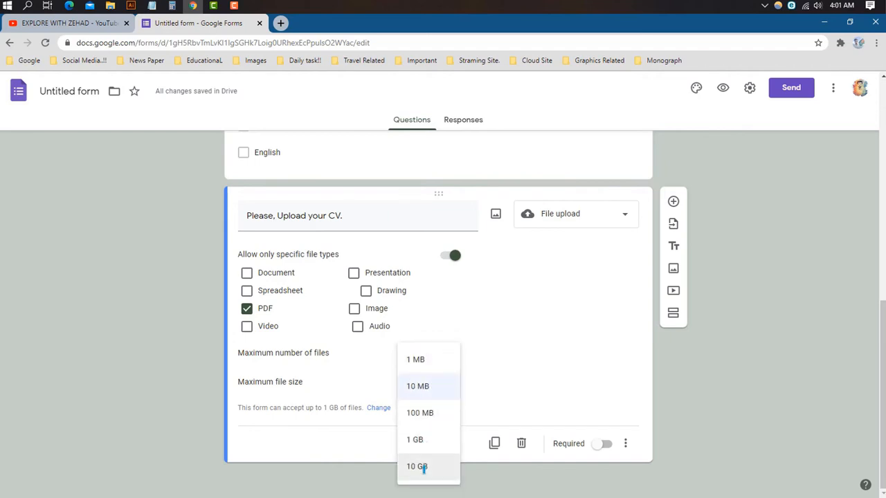
pyautogui.click(422, 396)
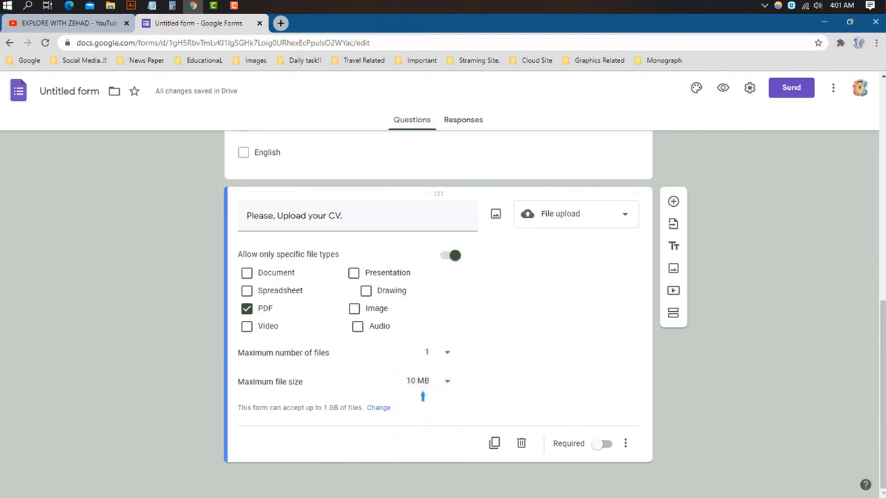
pyautogui.click(602, 444)
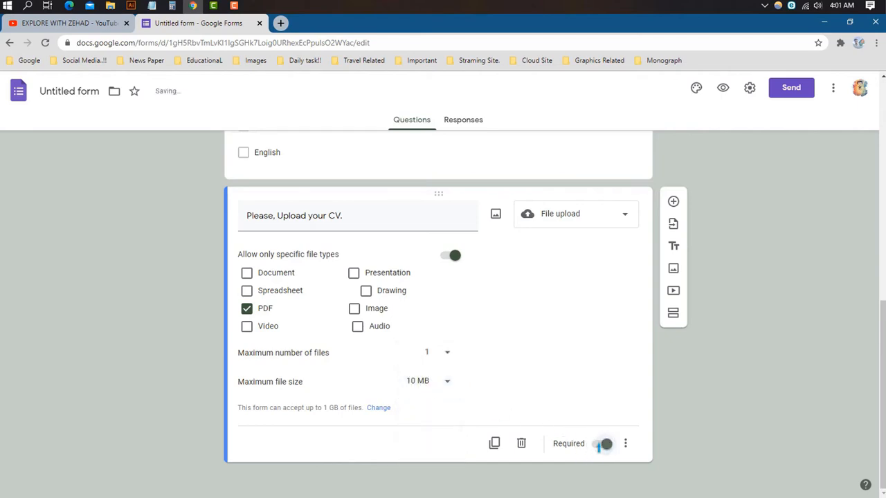
# Add a fifth question with the text "What is your occupation?" below the CV upload question.
pyautogui.scroll(1, 504, 367)
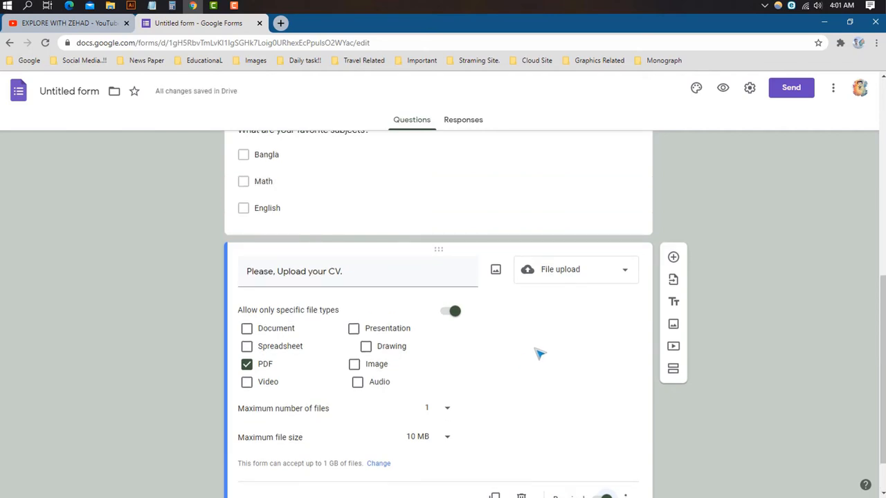
pyautogui.scroll(-1, 538, 352)
pyautogui.click(674, 201)
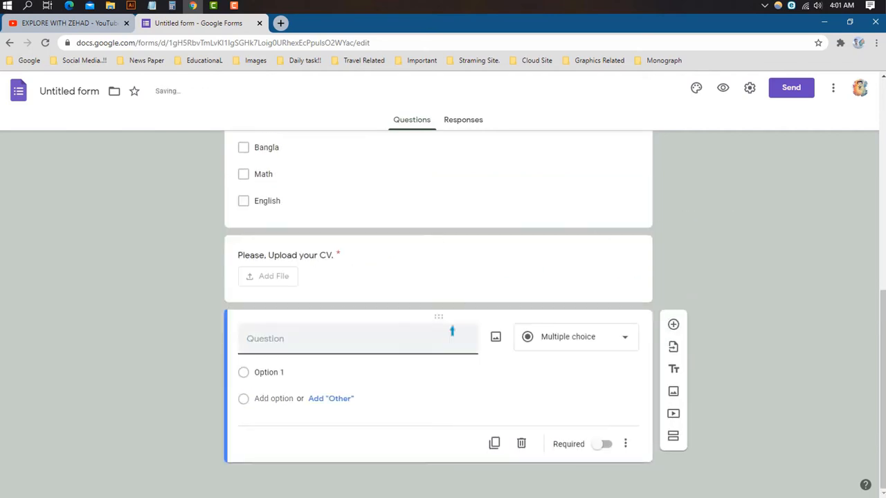
pyautogui.click(568, 337)
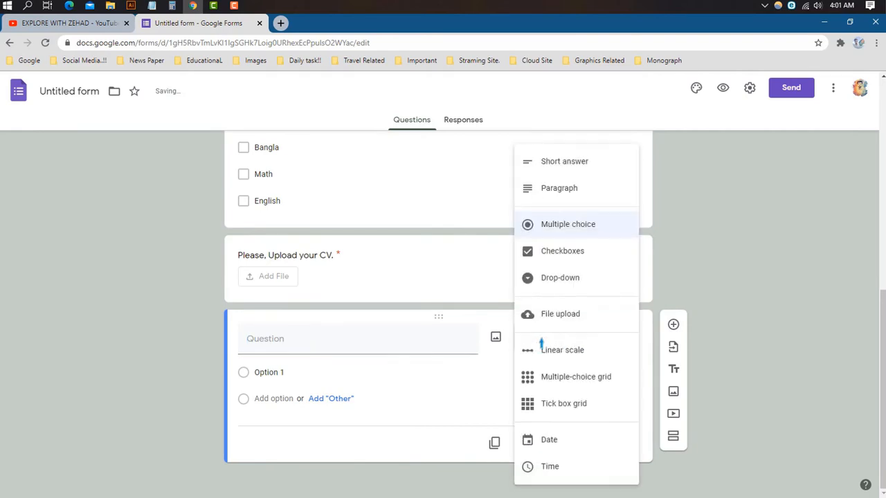
pyautogui.click(544, 234)
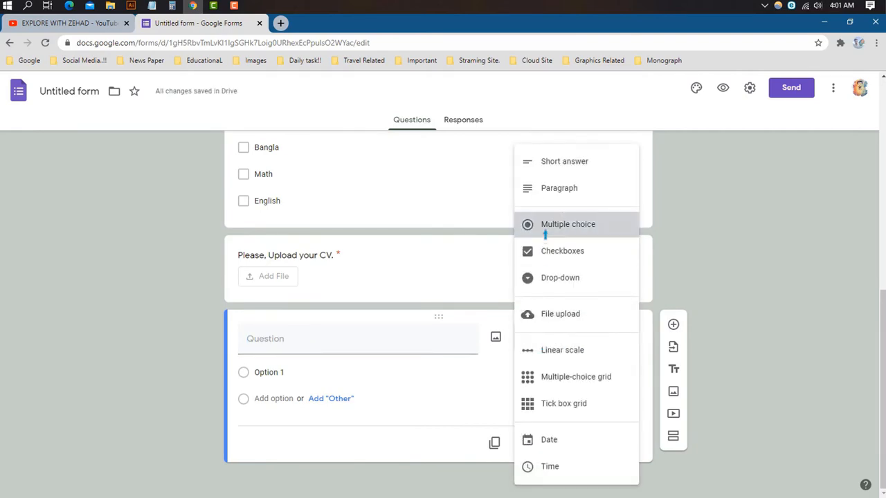
pyautogui.click(287, 345)
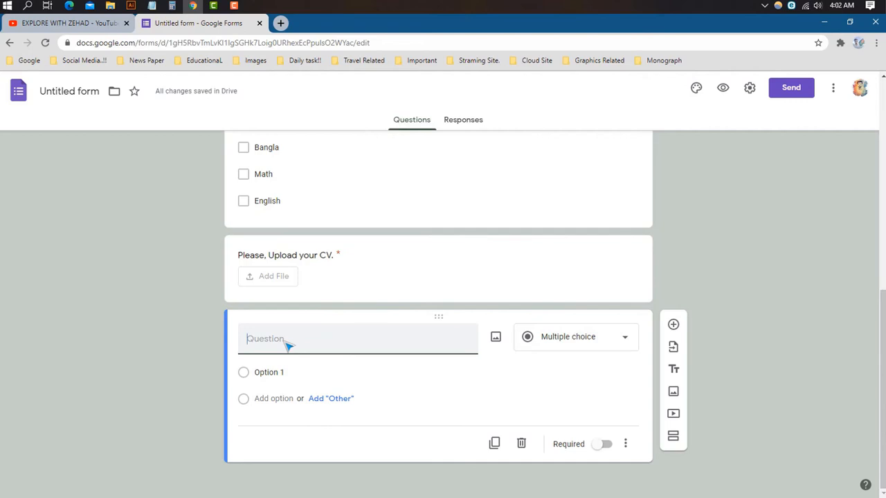
pyautogui.write('What i')
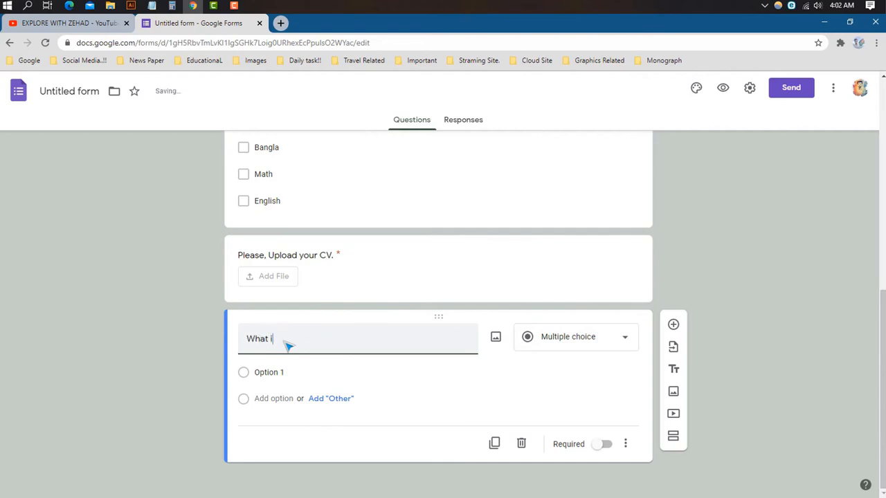
pyautogui.write('s your occupa')
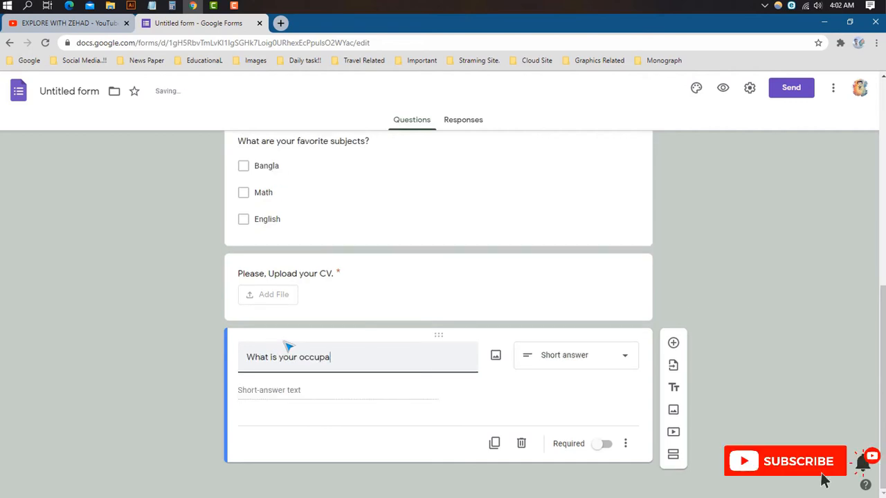
pyautogui.write('tion?')
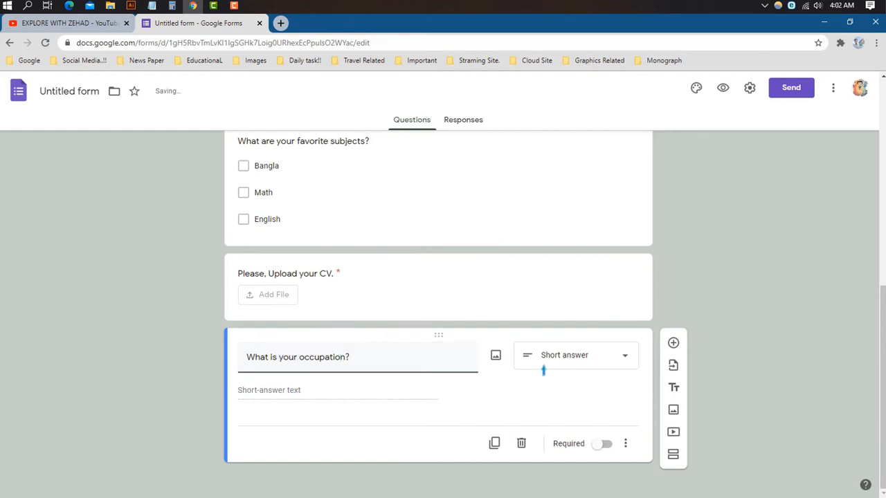
# Change the occupation question's type to Multiple choice and enter the options student and businessman plus an "Other" option.
pyautogui.click(546, 368)
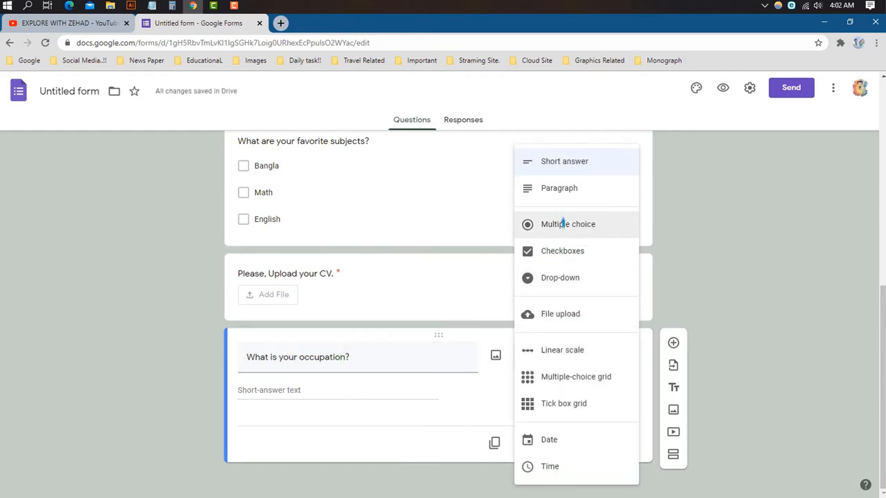
pyautogui.click(563, 224)
pyautogui.click(267, 393)
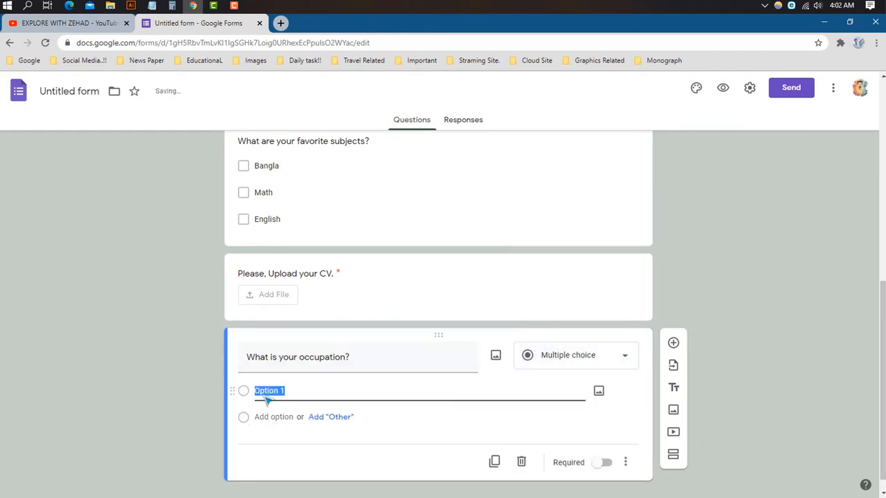
pyautogui.write('student')
pyautogui.click(272, 417)
pyautogui.write('businessman')
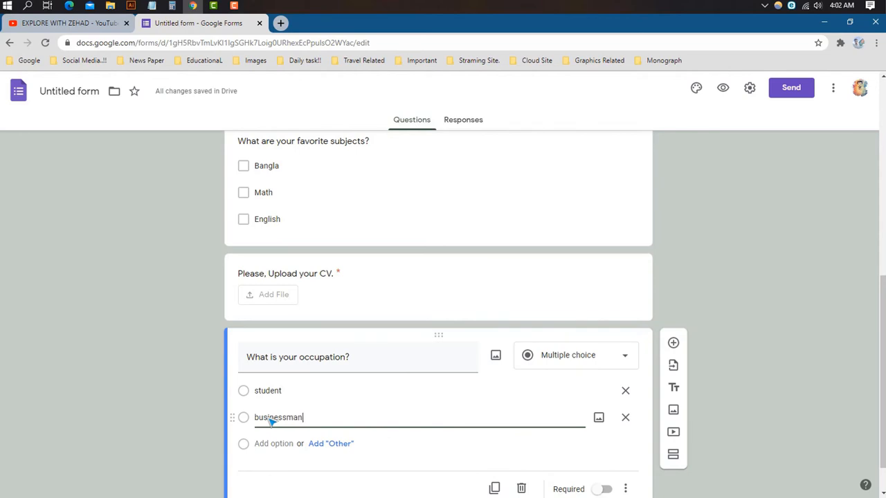
pyautogui.click(246, 445)
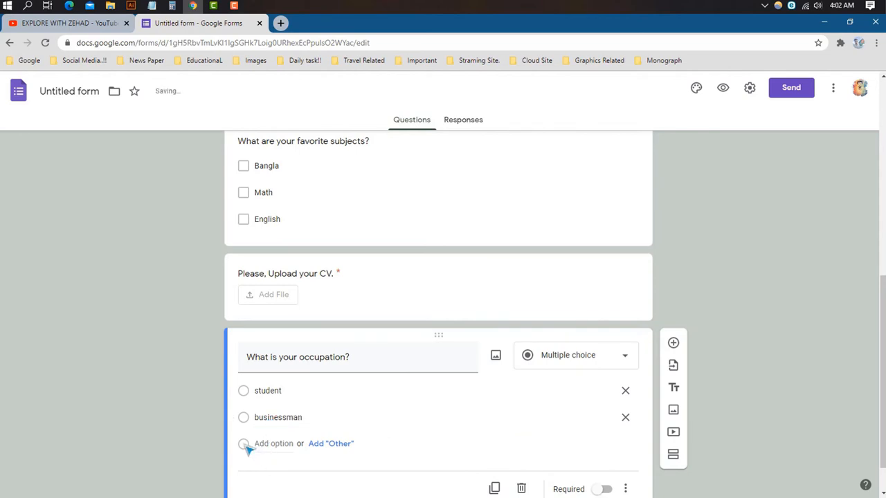
pyautogui.click(317, 445)
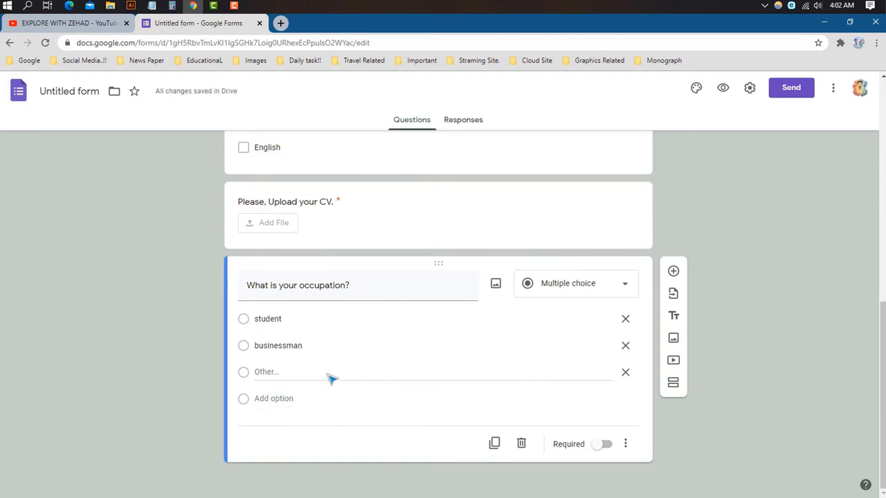
pyautogui.scroll(4, 400, 357)
pyautogui.scroll(4, 400, 356)
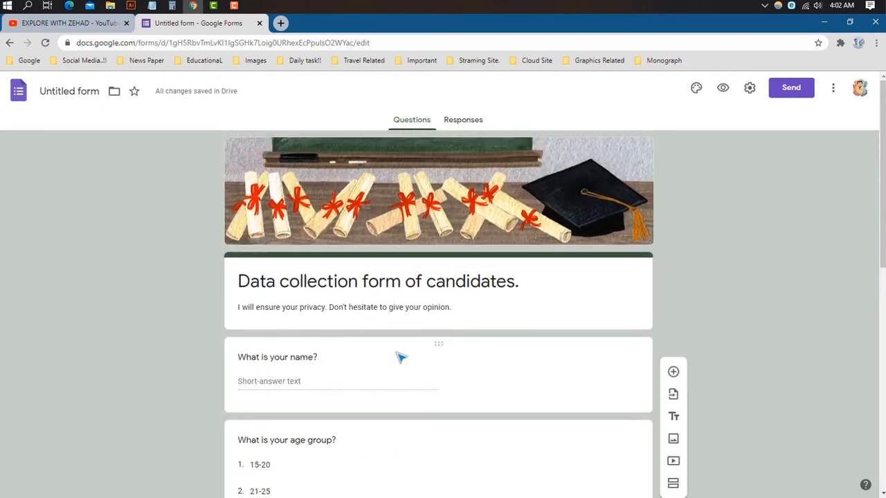
pyautogui.scroll(-3, 400, 356)
pyautogui.scroll(-5, 400, 356)
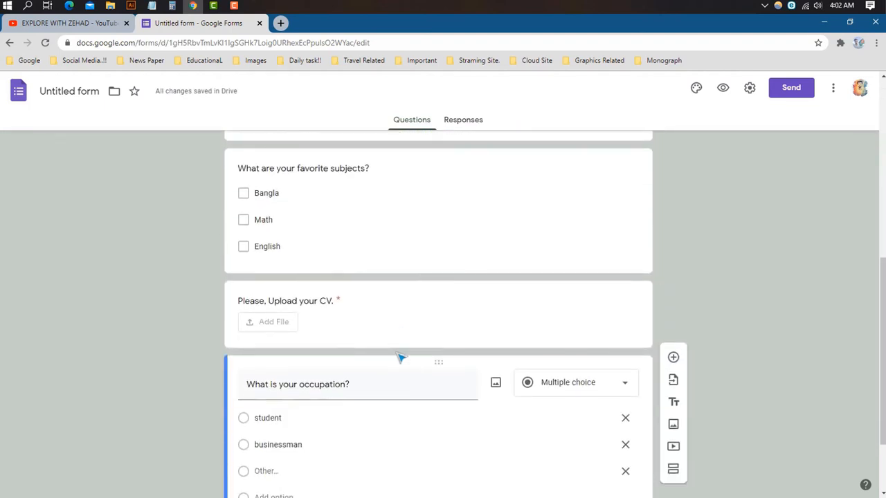
pyautogui.click(589, 286)
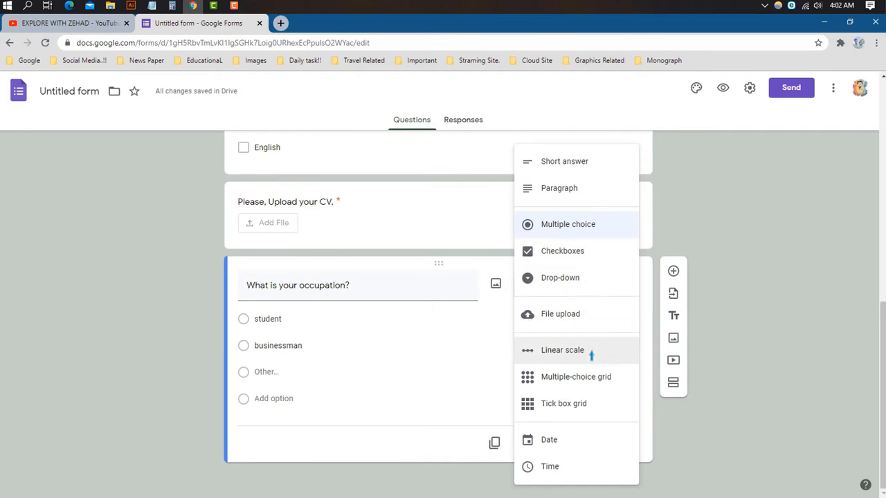
pyautogui.click(674, 272)
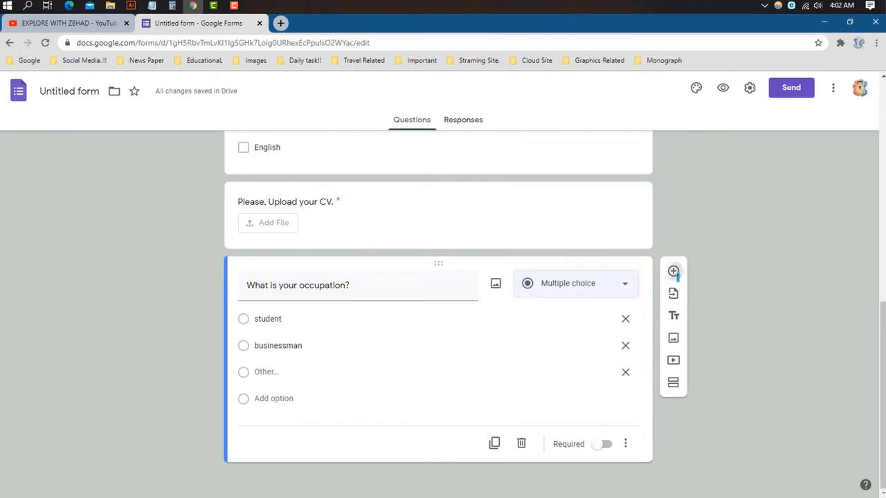
# Add a sixth question with the text "Bangladesh is a developing country. Rate this statement." copied from the Notepad file.
pyautogui.click(674, 272)
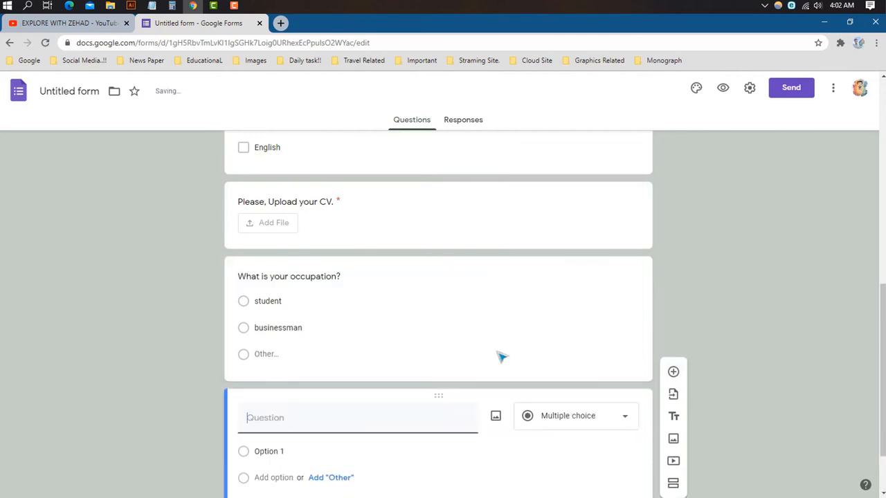
pyautogui.click(154, 6)
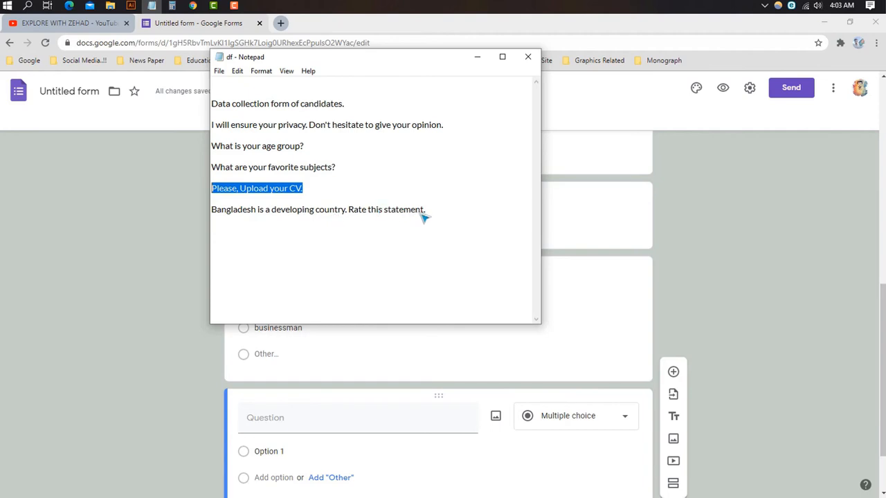
pyautogui.moveTo(429, 213); pyautogui.dragTo(213, 210)
pyautogui.hotkey('ctrl', 'c')
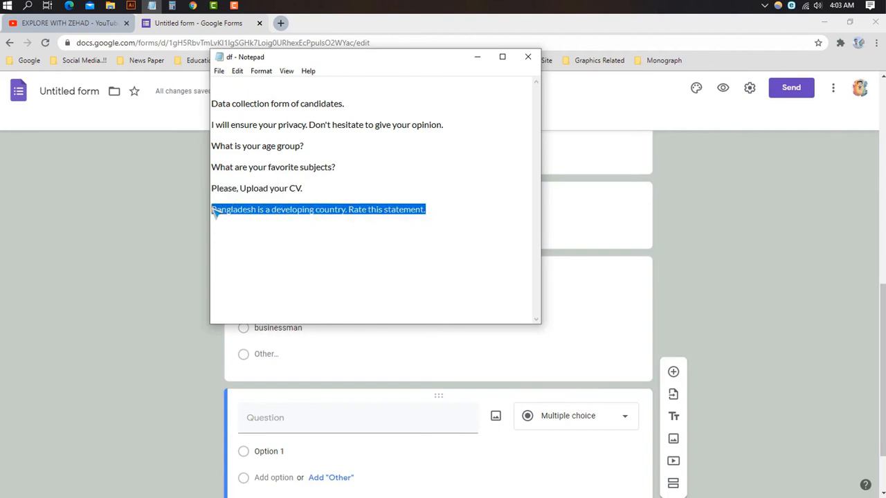
pyautogui.click(267, 421)
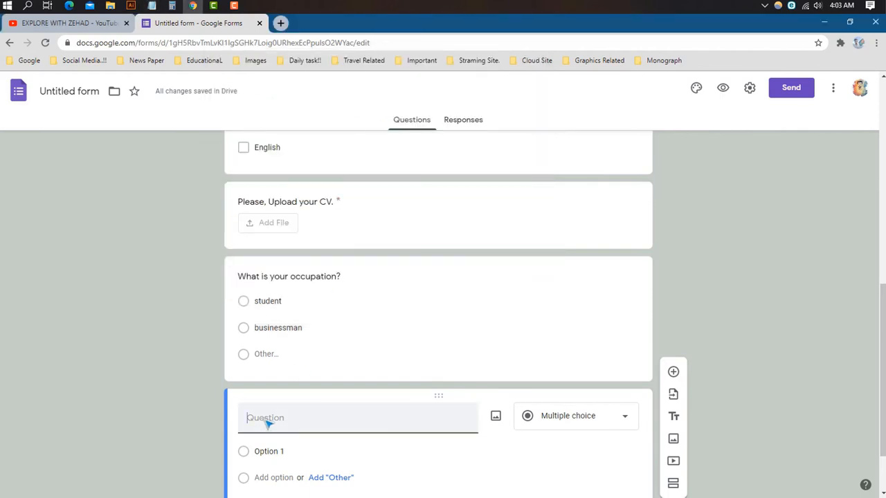
pyautogui.hotkey('ctrl', 'v')
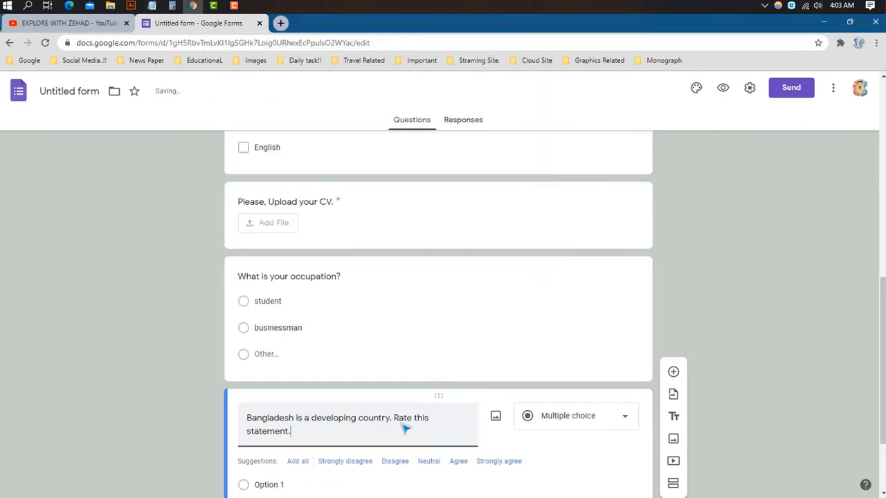
# Change the Bangladesh statement question's type to Linear scale and set its range from 1 to 3.
pyautogui.scroll(-3, 405, 420)
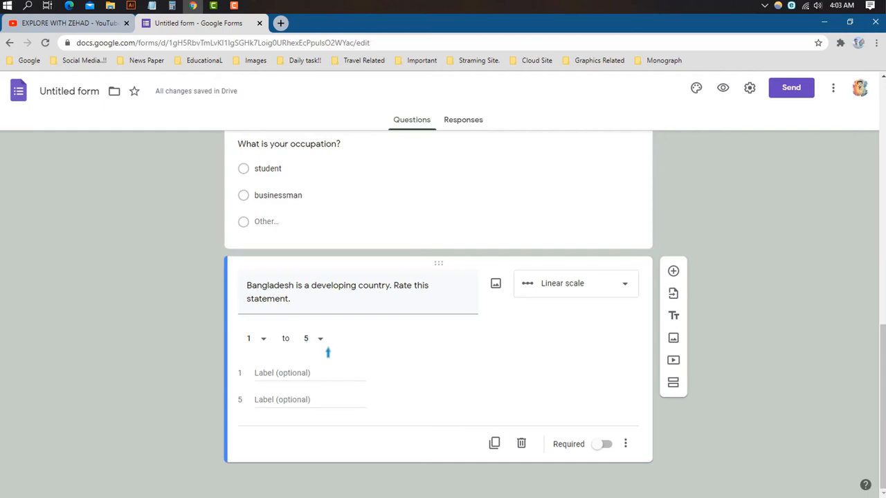
pyautogui.click(316, 340)
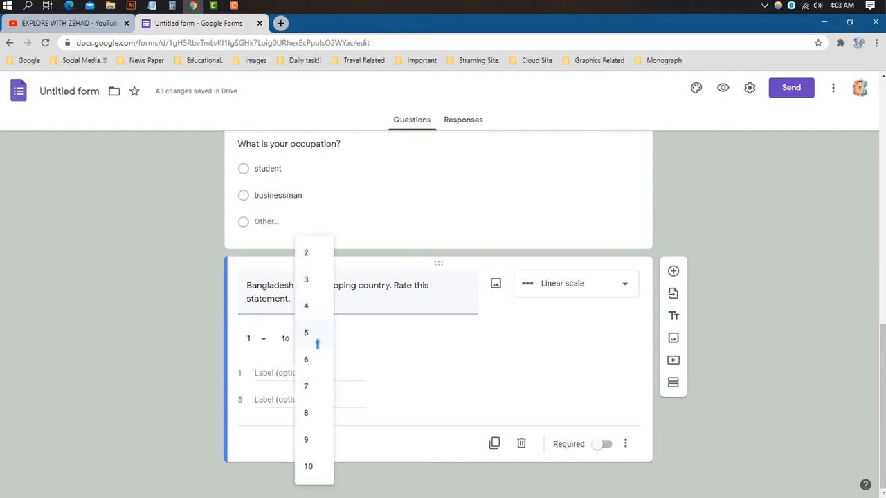
pyautogui.click(306, 281)
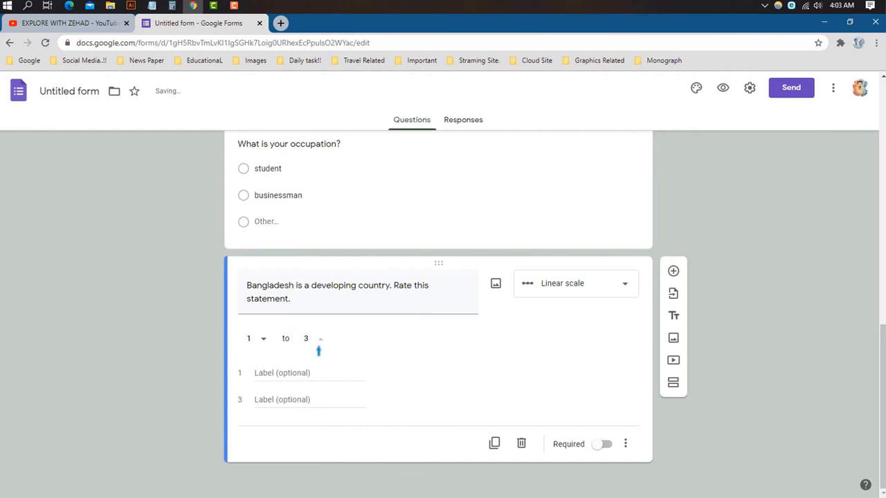
pyautogui.click(318, 348)
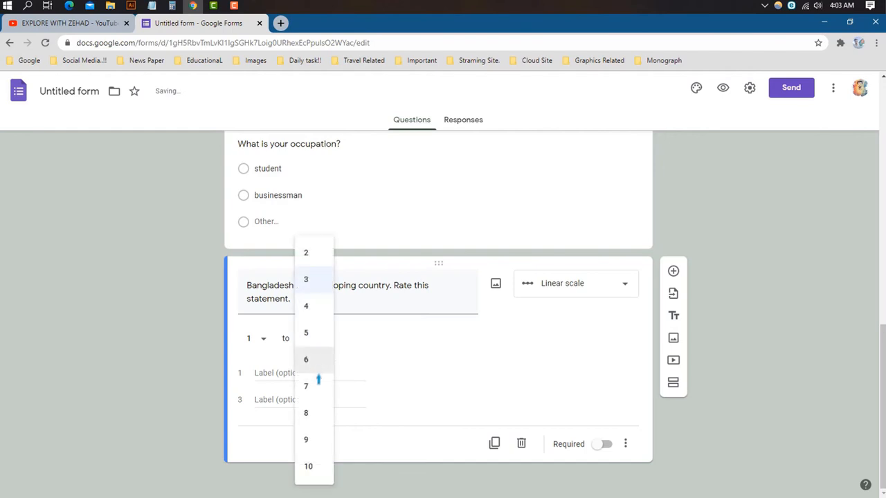
pyautogui.click(372, 358)
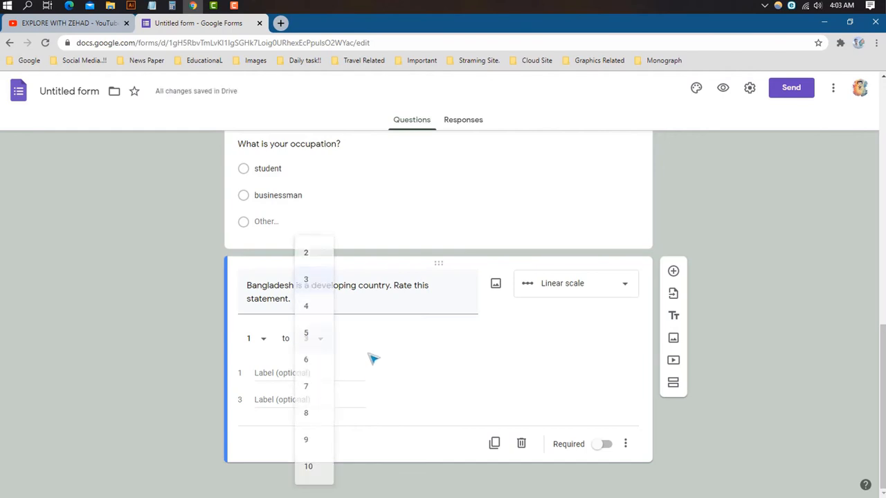
# Label the scale's 1 as Disagree and 3 as Agree, and make the question required.
pyautogui.click(276, 381)
pyautogui.write('Disagree')
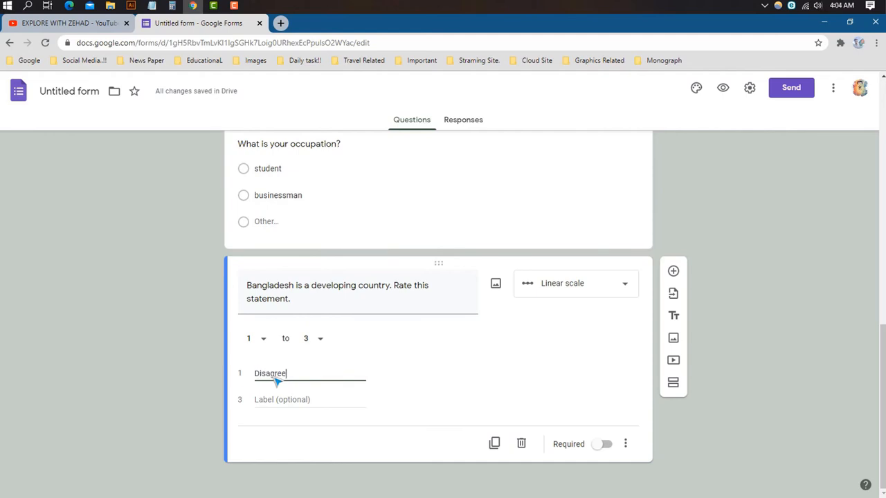
pyautogui.click(297, 405)
pyautogui.write('Agree')
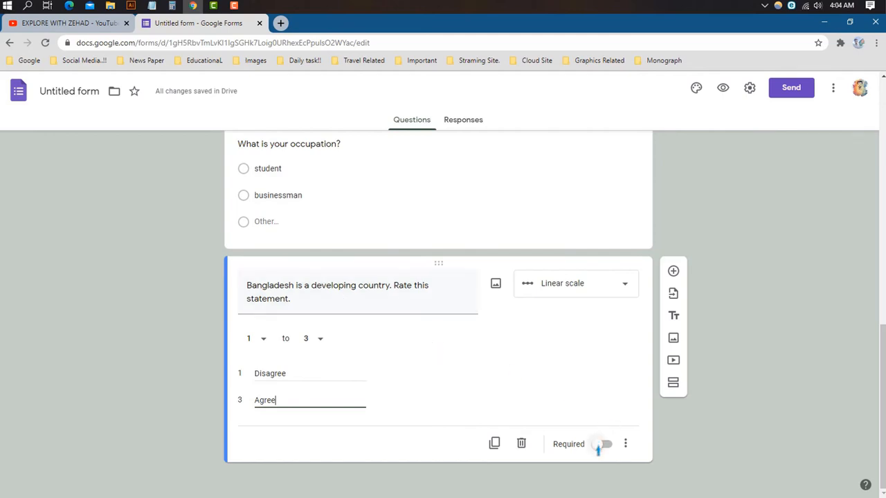
pyautogui.click(598, 446)
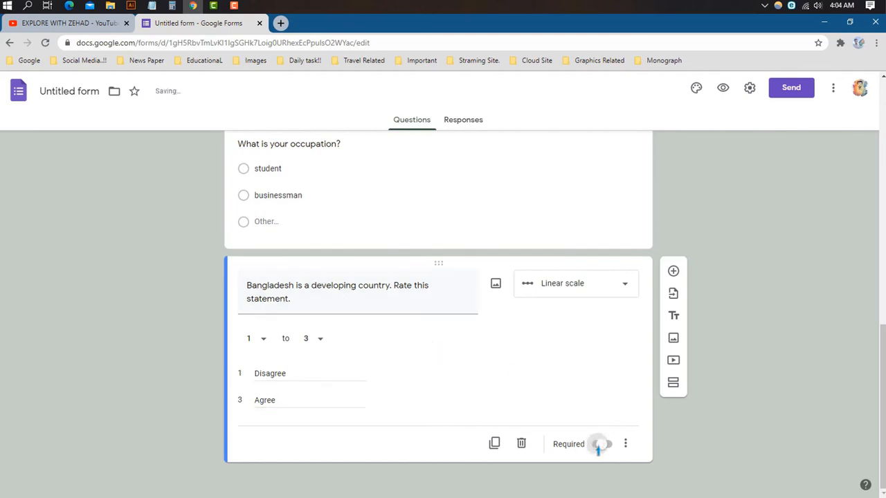
# Add a seventh question with the text "Give your opinion about this survey." and set its type to Paragraph.
pyautogui.click(672, 271)
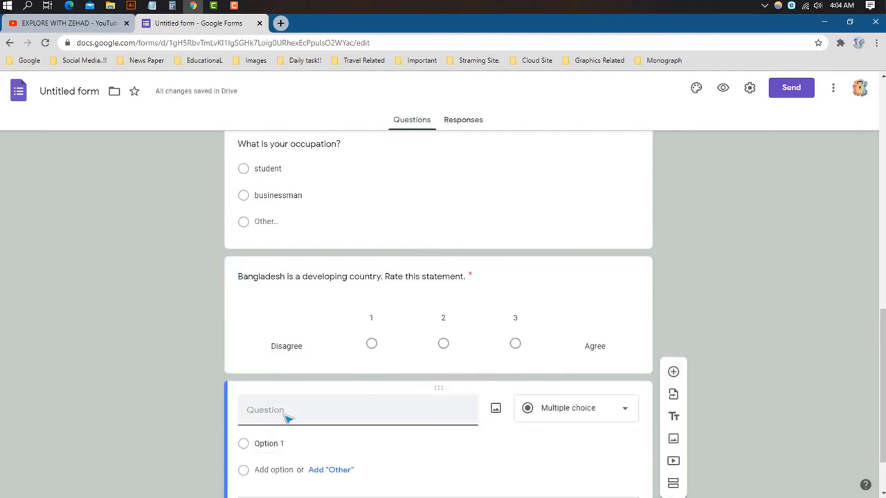
pyautogui.write('Give your opinion about this survey.')
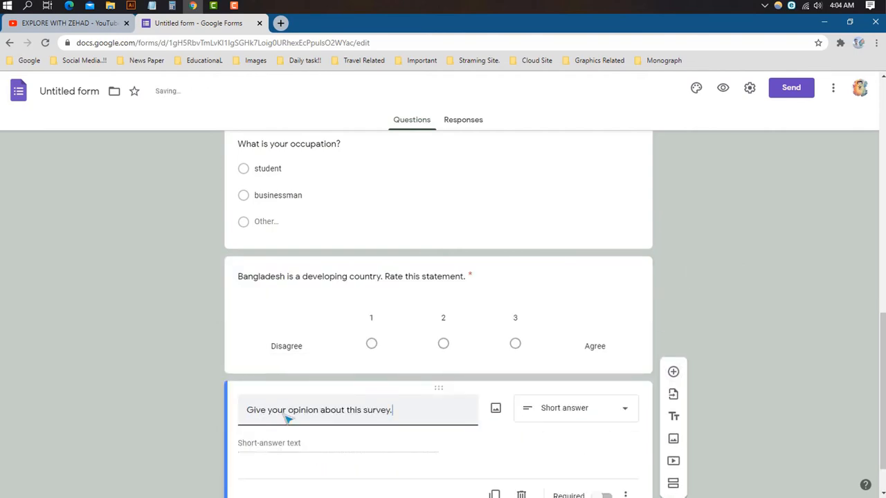
pyautogui.scroll(-1, 391, 401)
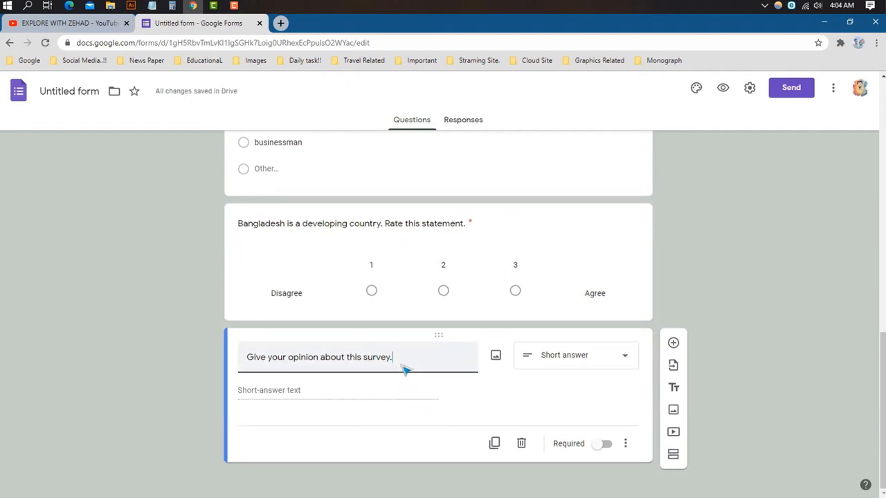
pyautogui.click(581, 363)
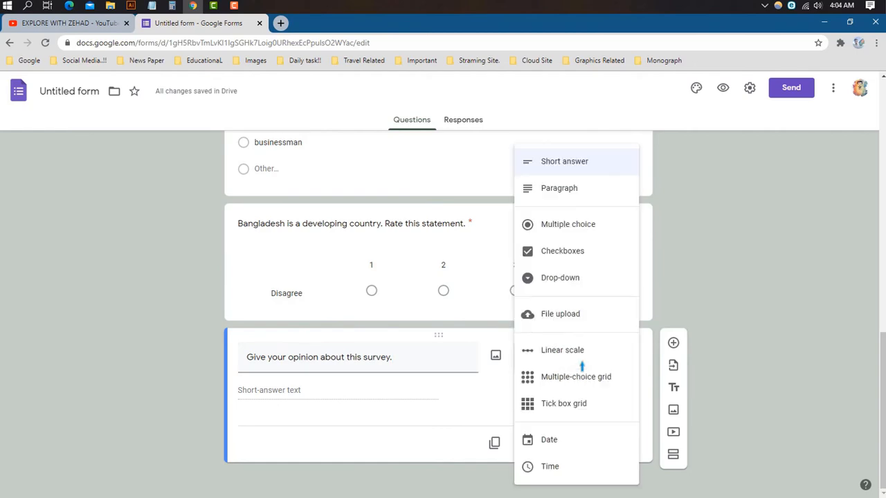
pyautogui.click(574, 189)
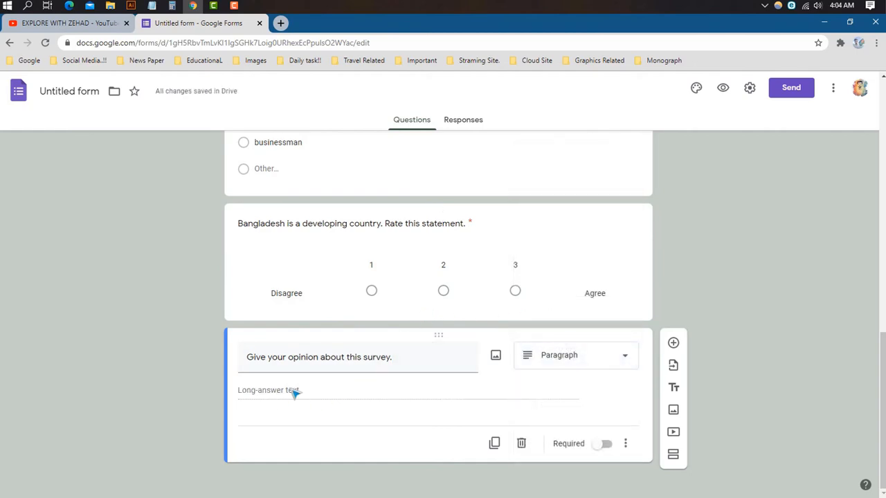
# Review the questions in the form editor and open the form's preview to examine how respondents see it.
pyautogui.scroll(15, 387, 380)
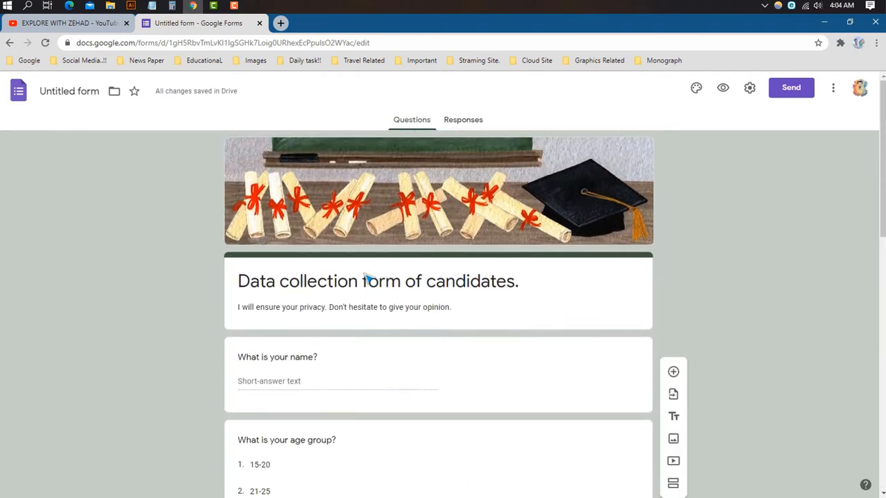
pyautogui.scroll(-12, 427, 269)
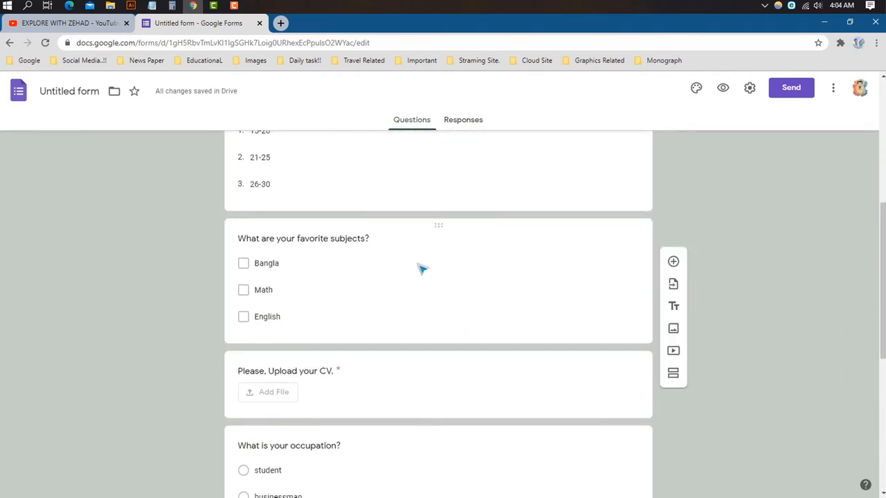
pyautogui.scroll(15, 429, 325)
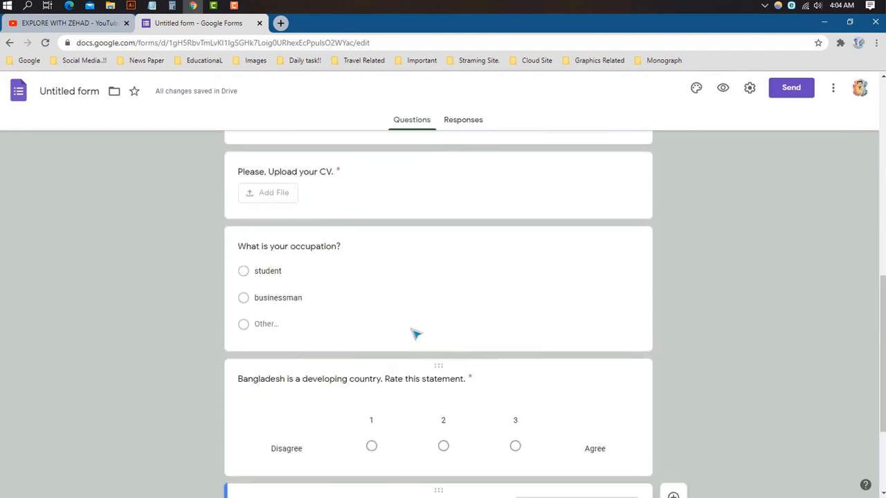
pyautogui.scroll(-3, 385, 310)
pyautogui.scroll(2, 385, 311)
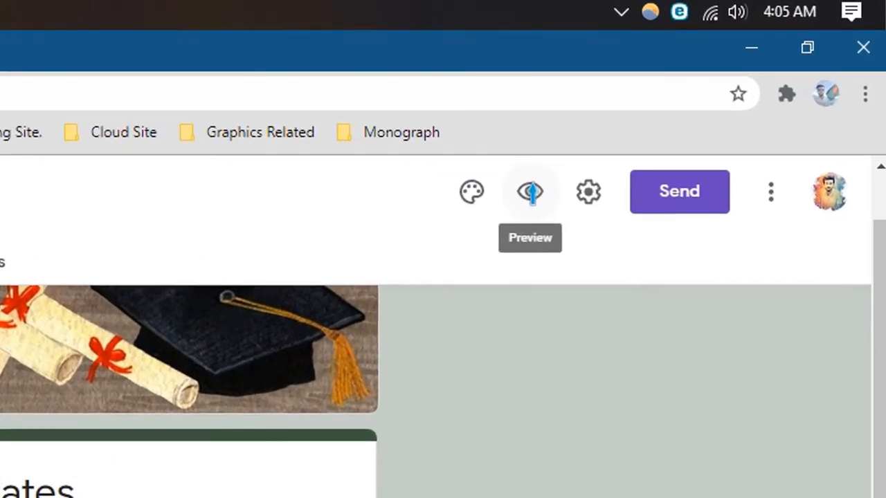
pyautogui.click(530, 193)
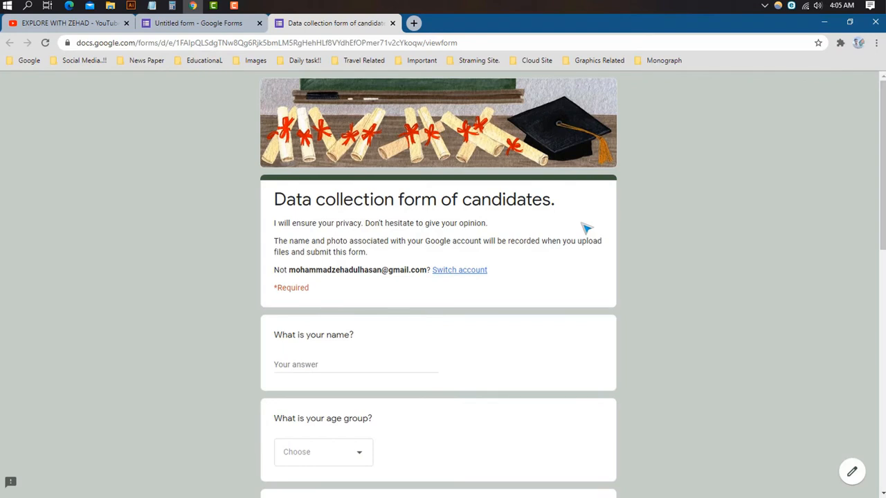
pyautogui.scroll(-2, 366, 303)
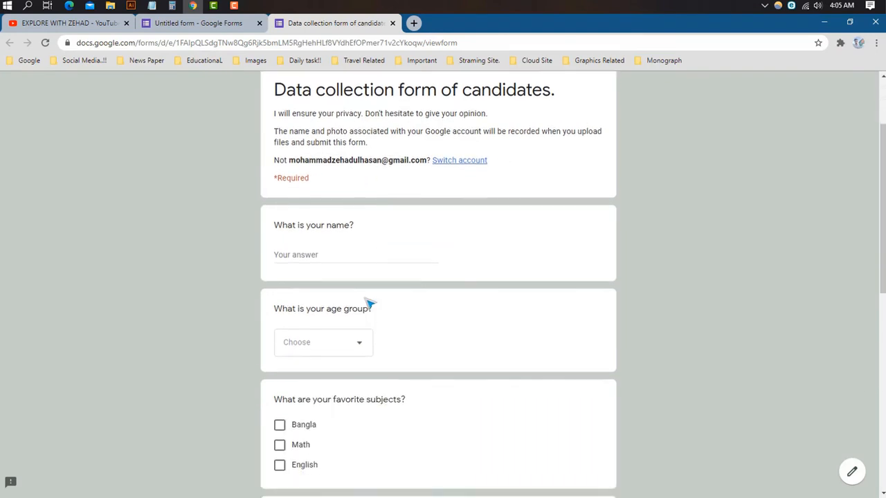
pyautogui.scroll(-4, 369, 303)
pyautogui.scroll(6, 369, 303)
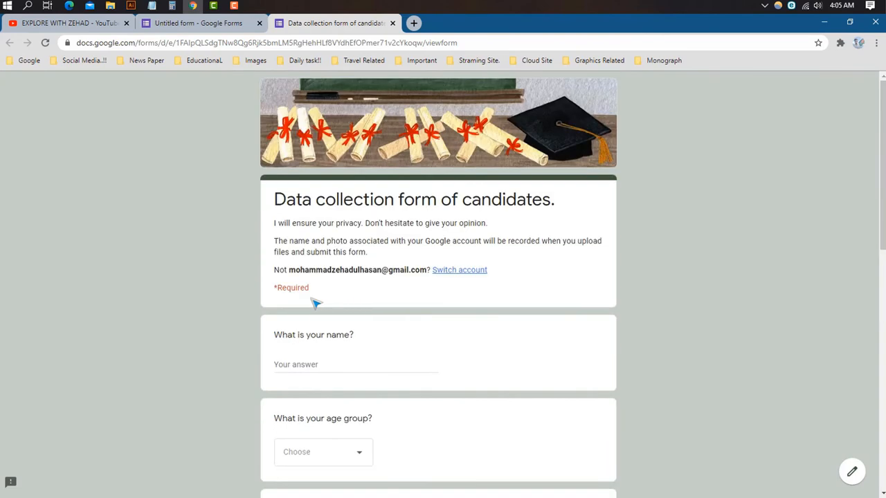
# In the preview, choose 21-25 as the age group and tick Math and Bangla as favorite subjects.
pyautogui.scroll(-2, 369, 308)
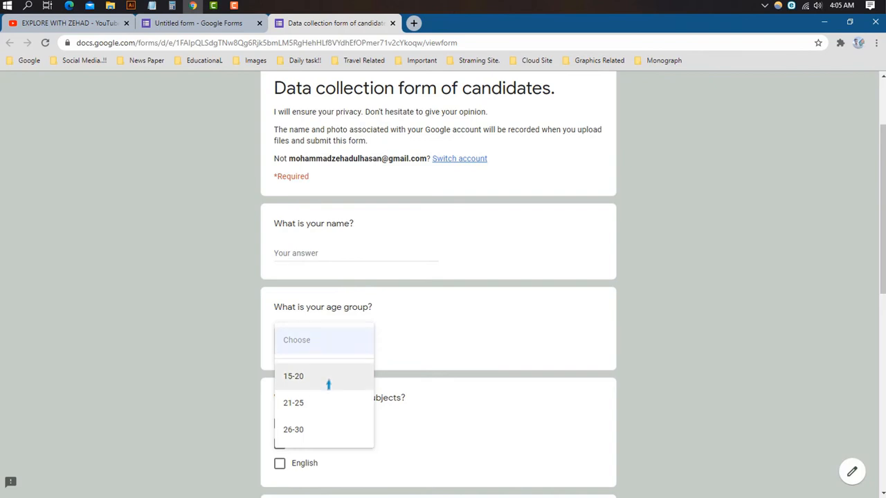
pyautogui.click(325, 401)
pyautogui.scroll(-2, 357, 340)
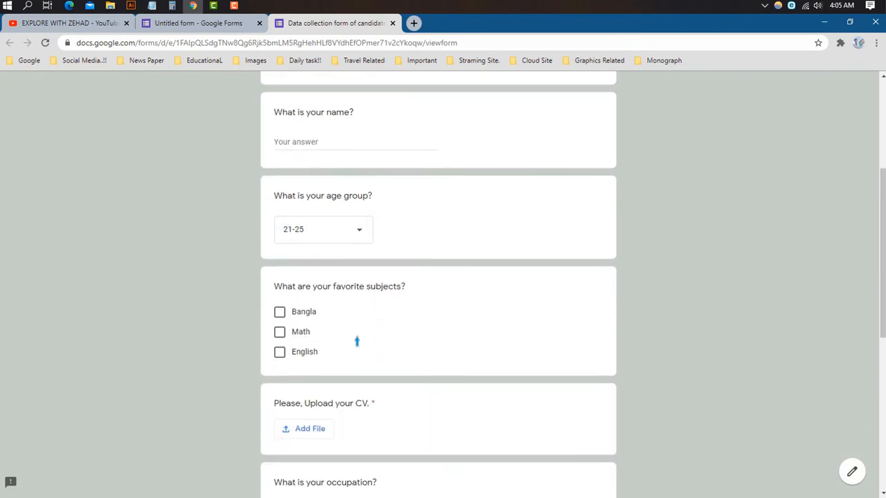
pyautogui.click(284, 333)
pyautogui.click(280, 312)
pyautogui.scroll(-2, 336, 361)
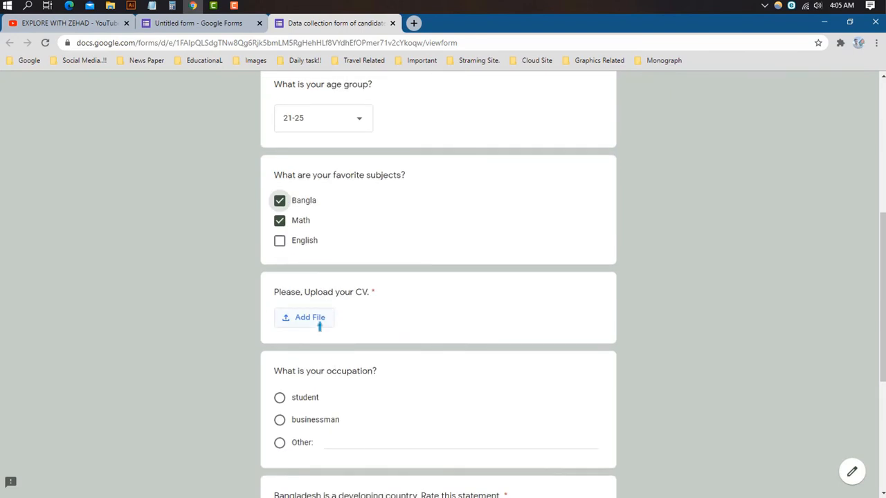
# Rate the Bangladesh statement 3 in the preview and look over the remaining questions.
pyautogui.scroll(-3, 320, 325)
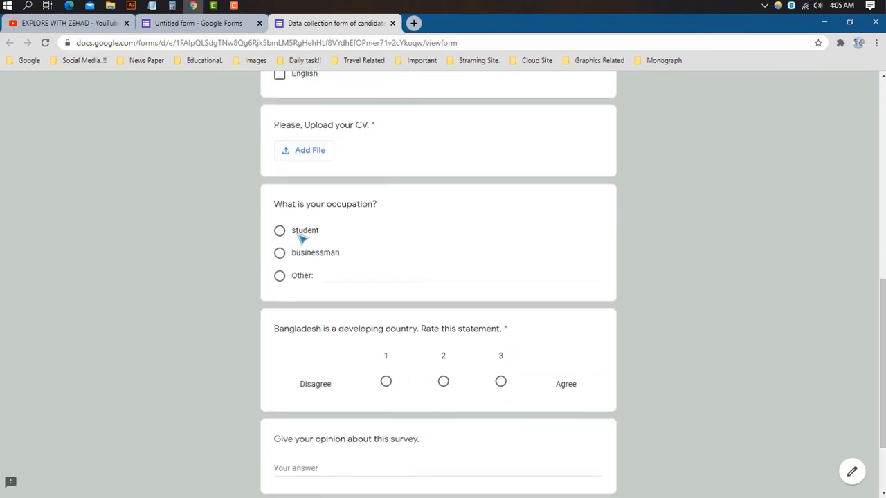
pyautogui.scroll(-1, 413, 367)
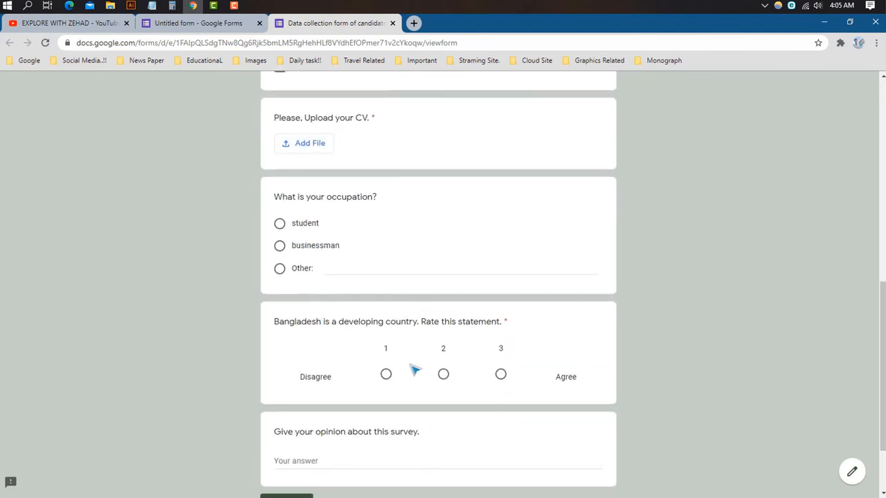
pyautogui.click(442, 326)
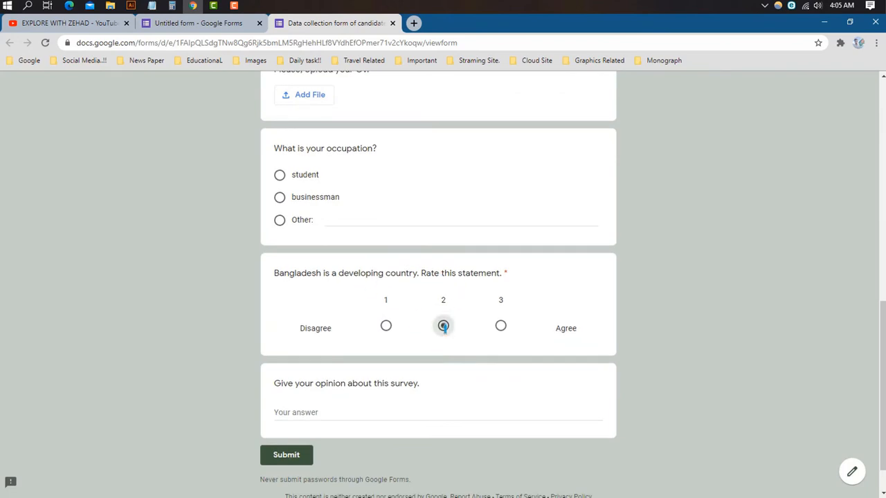
pyautogui.click(500, 325)
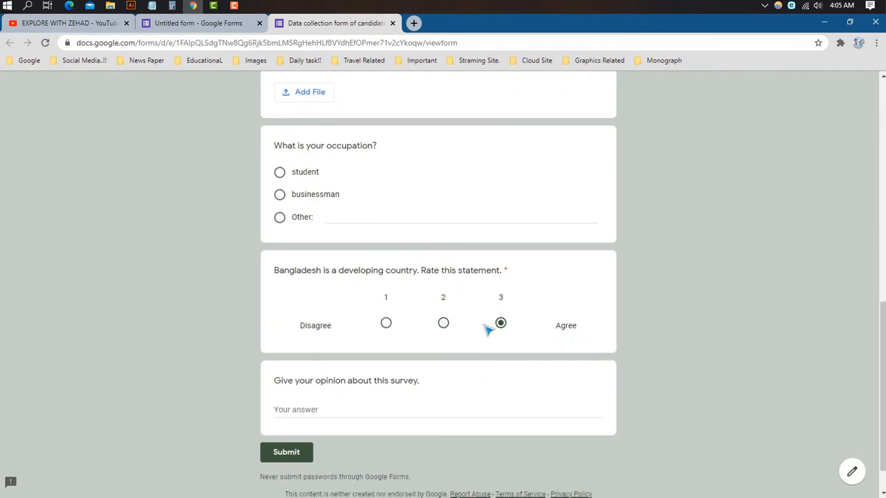
pyautogui.scroll(-1, 484, 330)
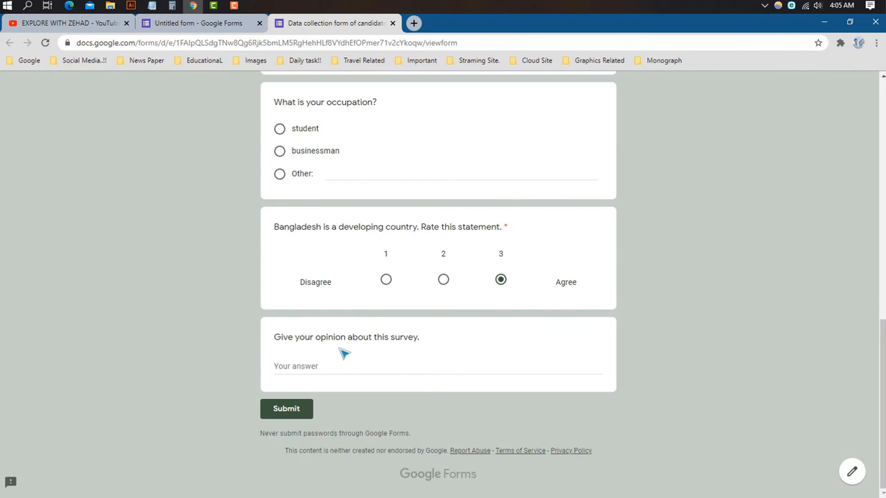
pyautogui.scroll(12, 345, 357)
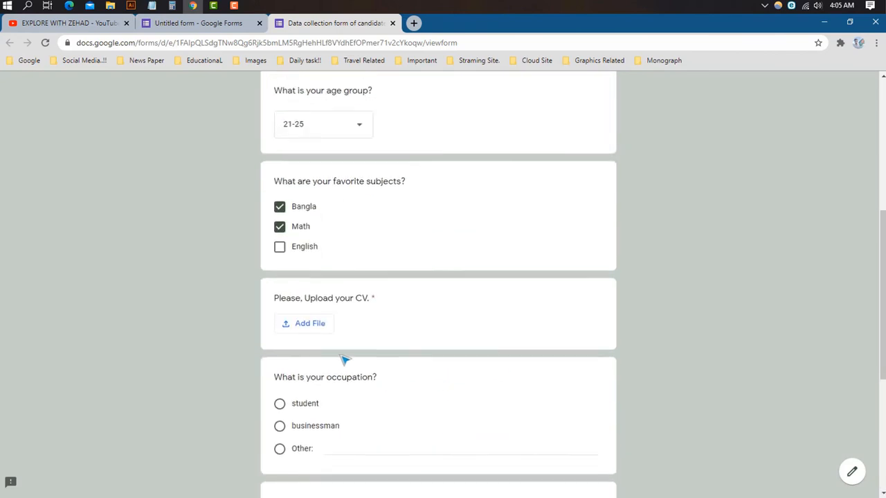
# Return to the form editor and allow respondents to edit after submit in the general form settings, leaving email address collection off.
pyautogui.click(191, 24)
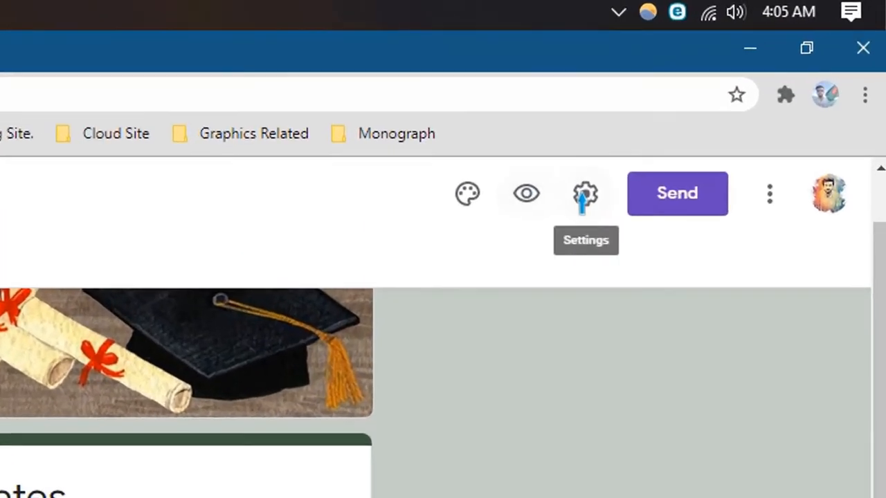
pyautogui.click(750, 88)
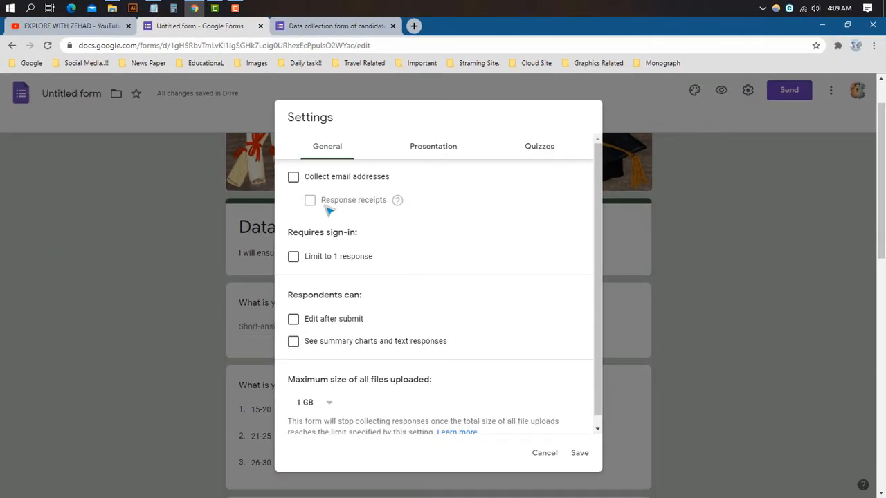
pyautogui.click(293, 177)
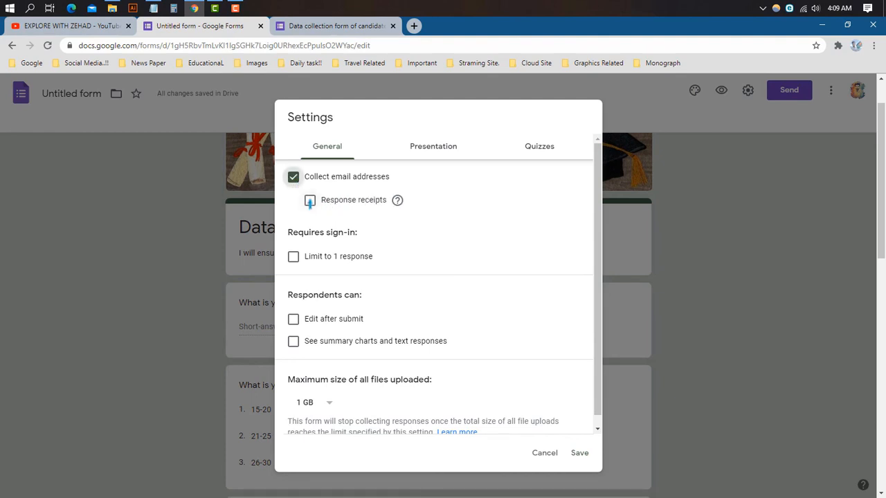
pyautogui.click(293, 178)
pyautogui.click(293, 320)
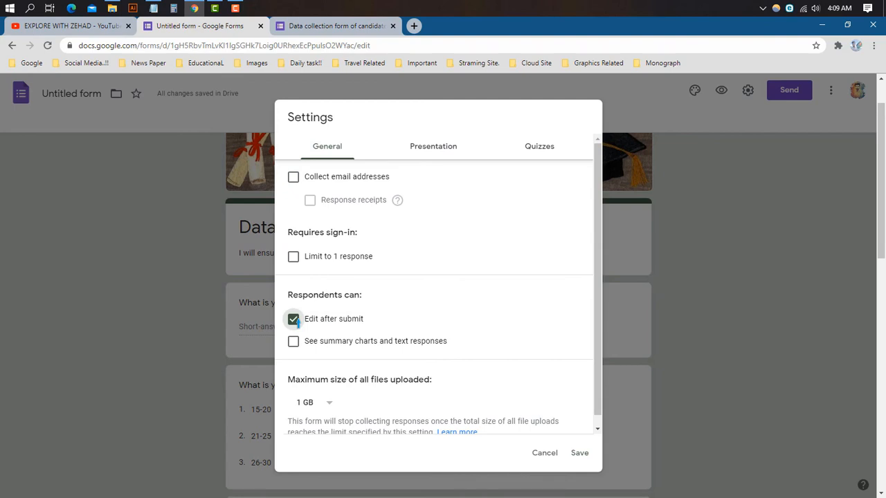
pyautogui.scroll(-1, 365, 339)
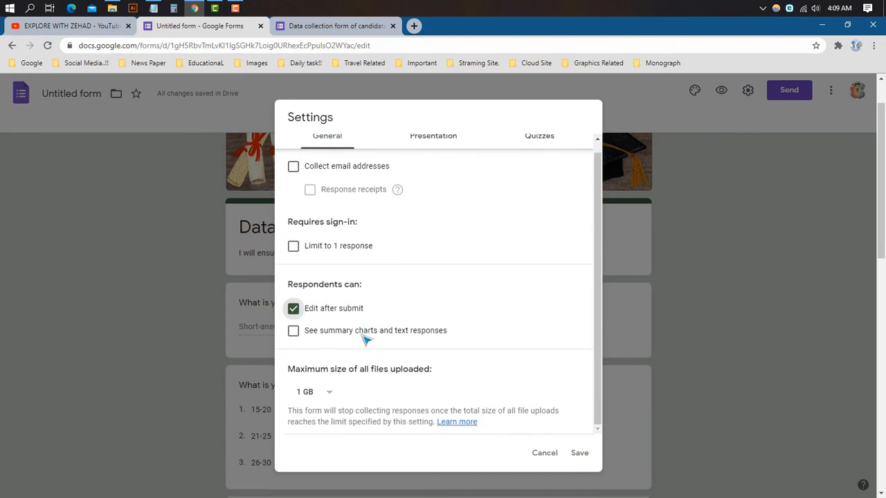
pyautogui.scroll(1, 364, 339)
# Enter "Thank you for your time." as the form's confirmation message and close the settings.
pyautogui.click(433, 146)
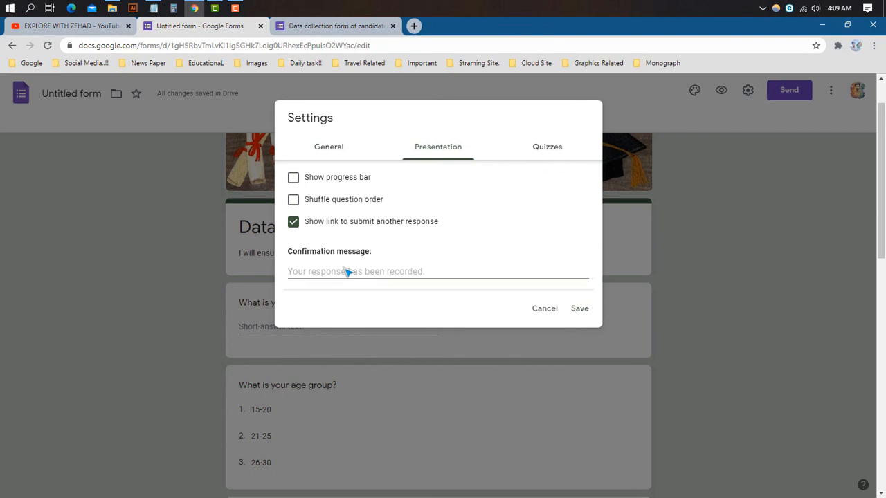
pyautogui.write('Thank you for your time.')
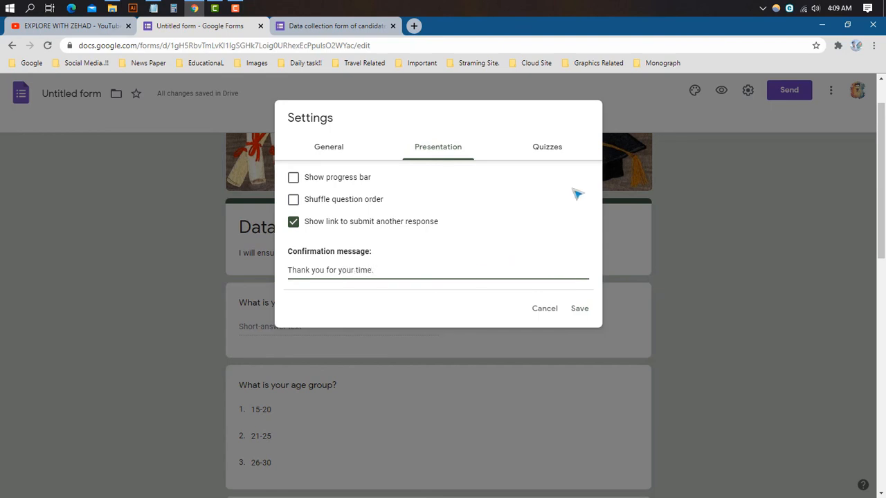
pyautogui.click(403, 338)
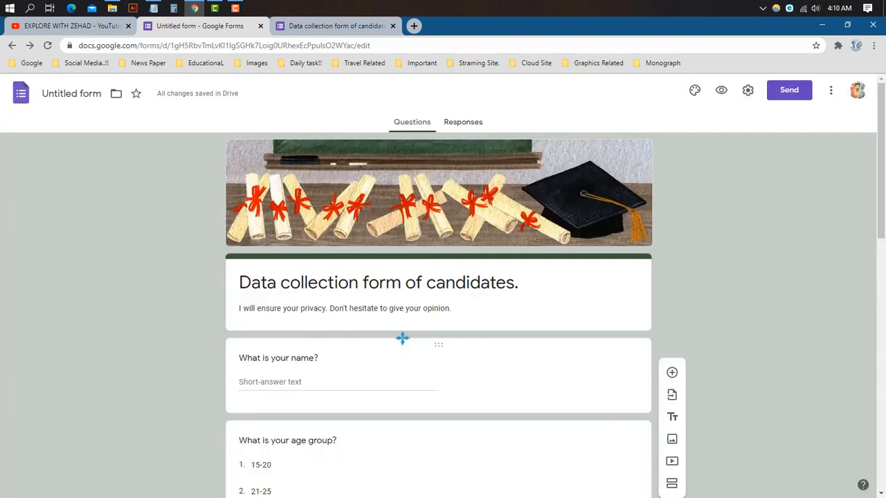
# Generate a shortened URL for sharing the form by link and close the send dialog.
pyautogui.click(782, 96)
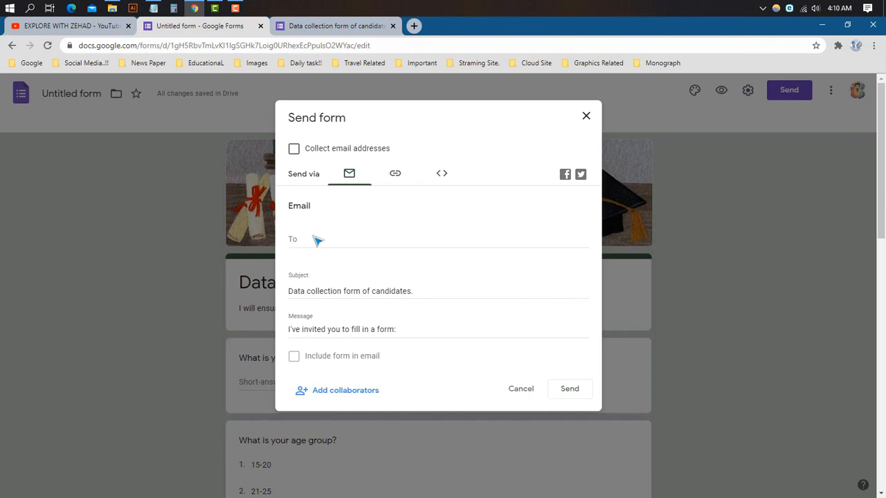
pyautogui.click(392, 177)
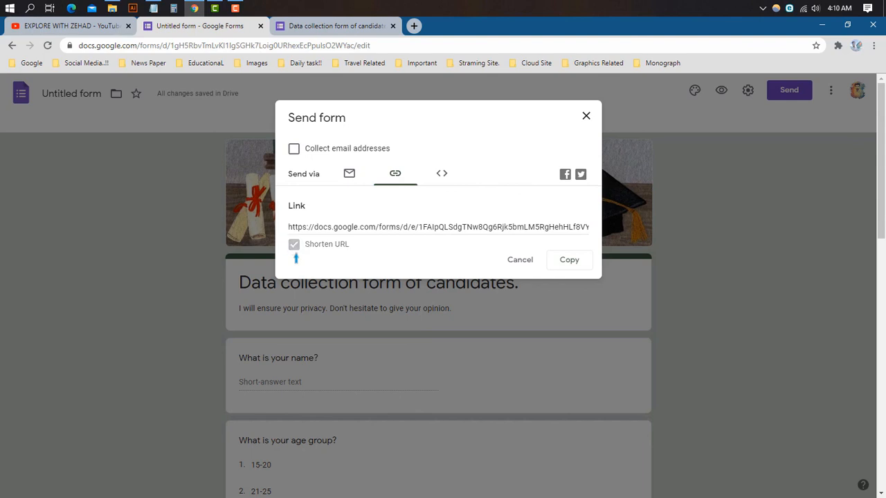
pyautogui.click(294, 247)
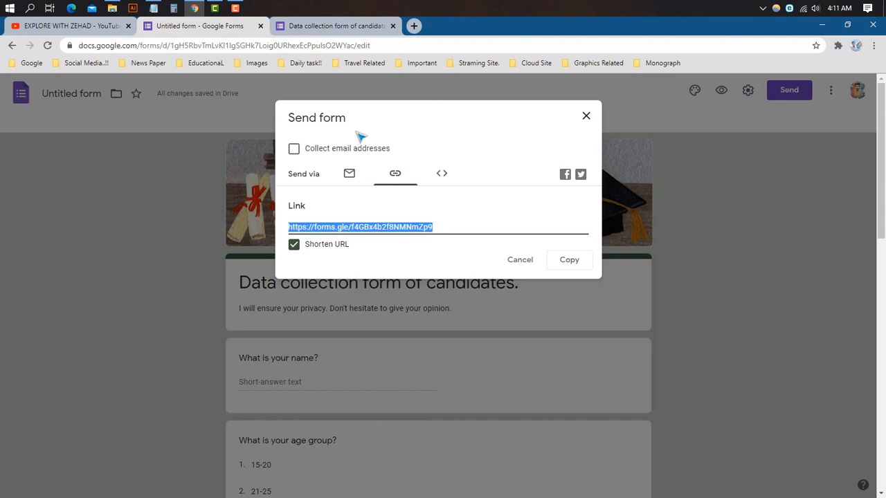
pyautogui.click(588, 118)
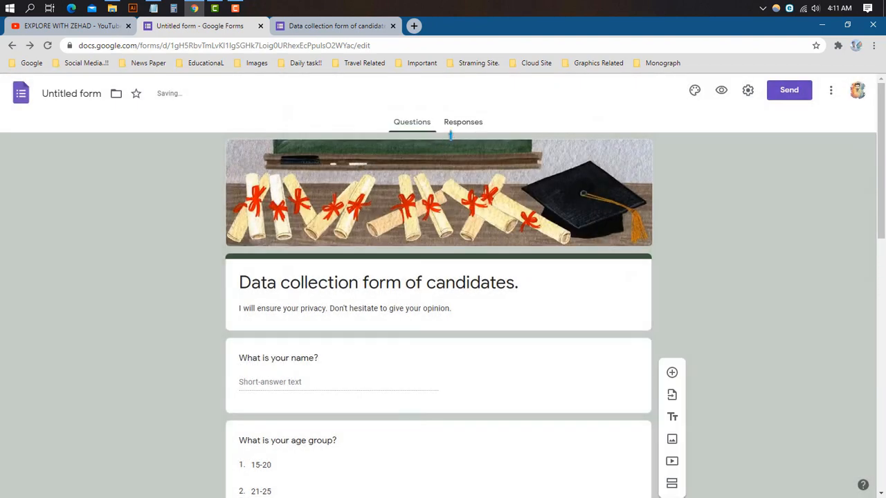
# Create a new spreadsheet named "Untitled form (Responses)" as the destination for the form's responses and look through it.
pyautogui.click(465, 123)
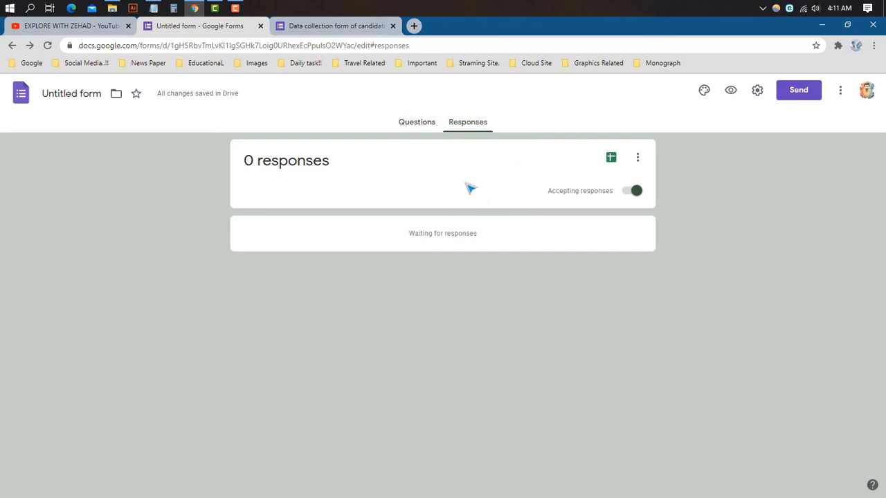
pyautogui.click(639, 162)
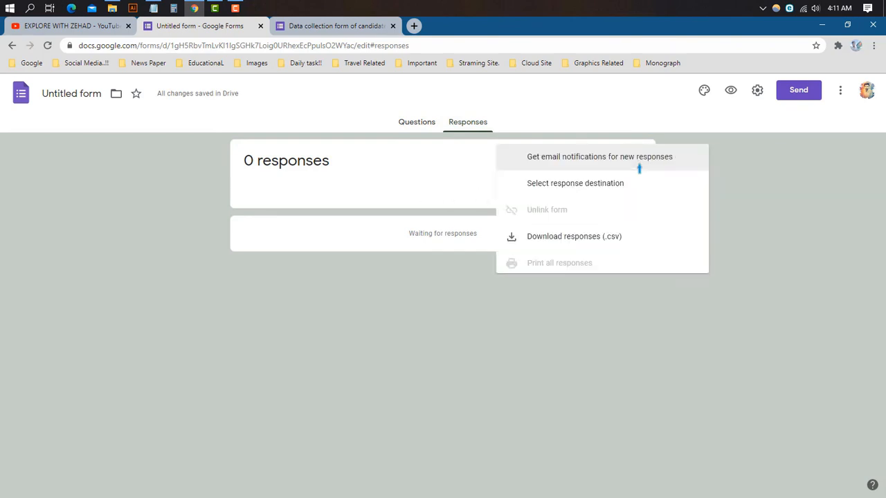
pyautogui.click(639, 162)
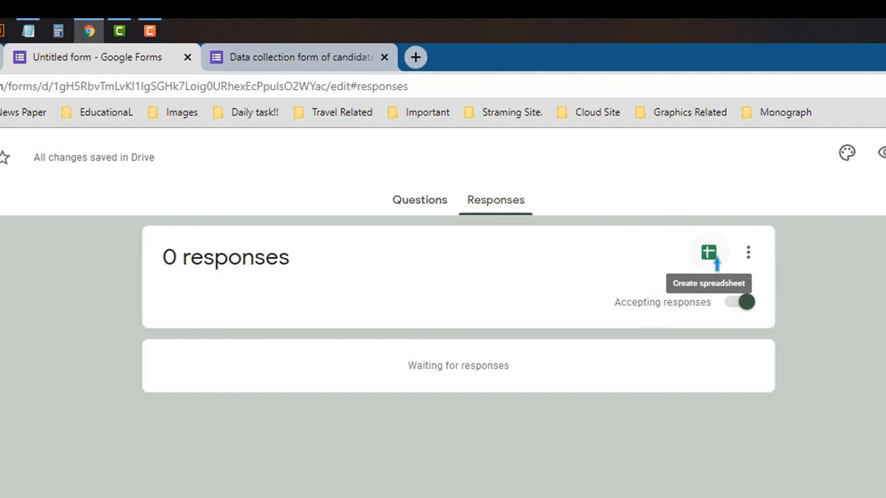
pyautogui.click(709, 254)
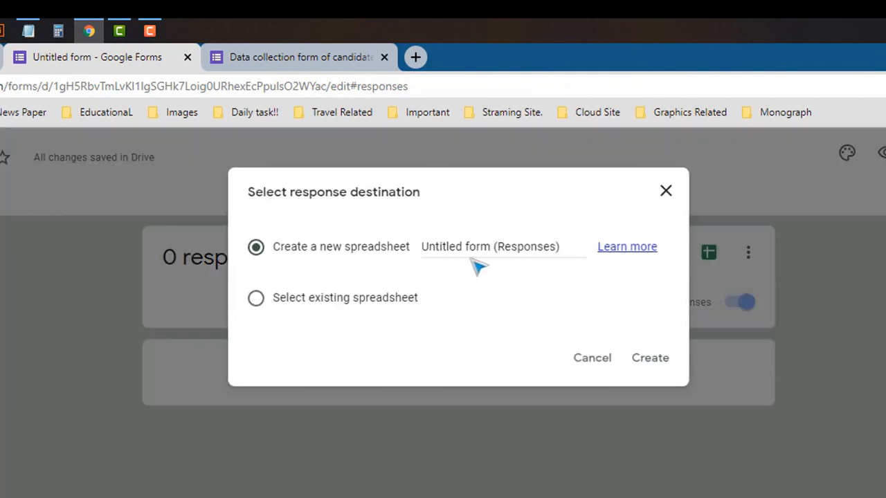
pyautogui.click(657, 365)
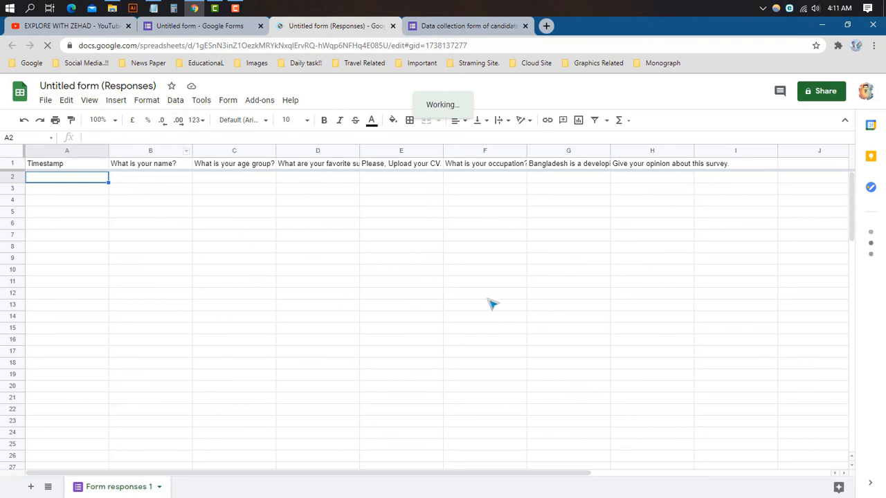
pyautogui.scroll(-4, 492, 305)
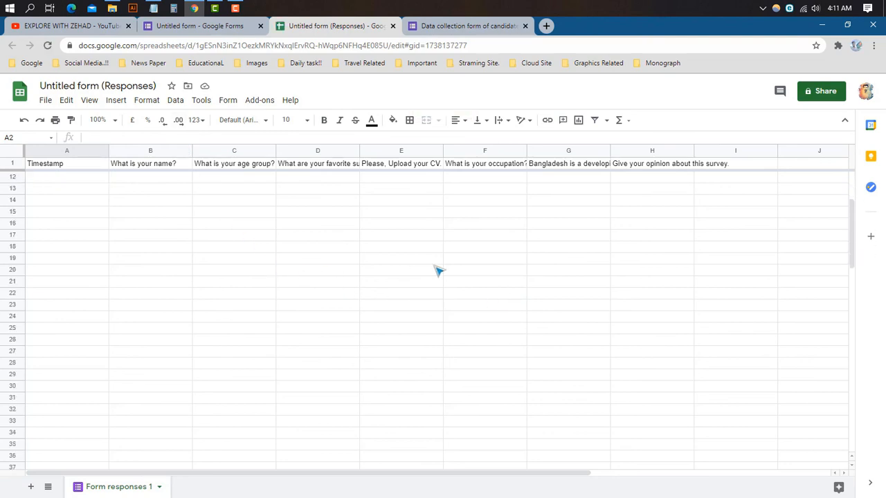